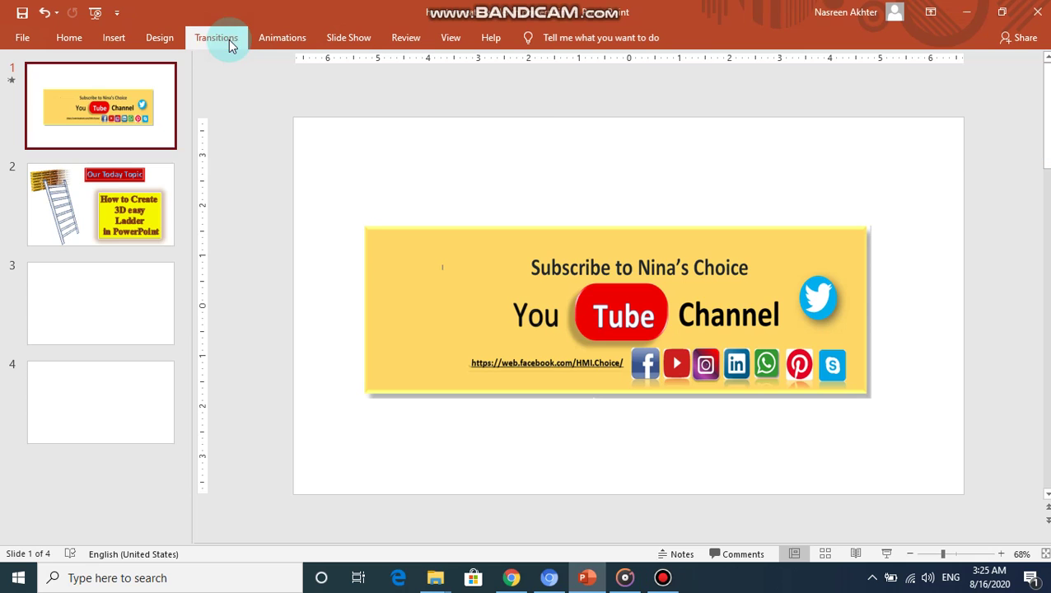
# - Apply the Random Bars transition to slide 1, then display the 3D ladder topic slide 2
pyautogui.click(527, 83)
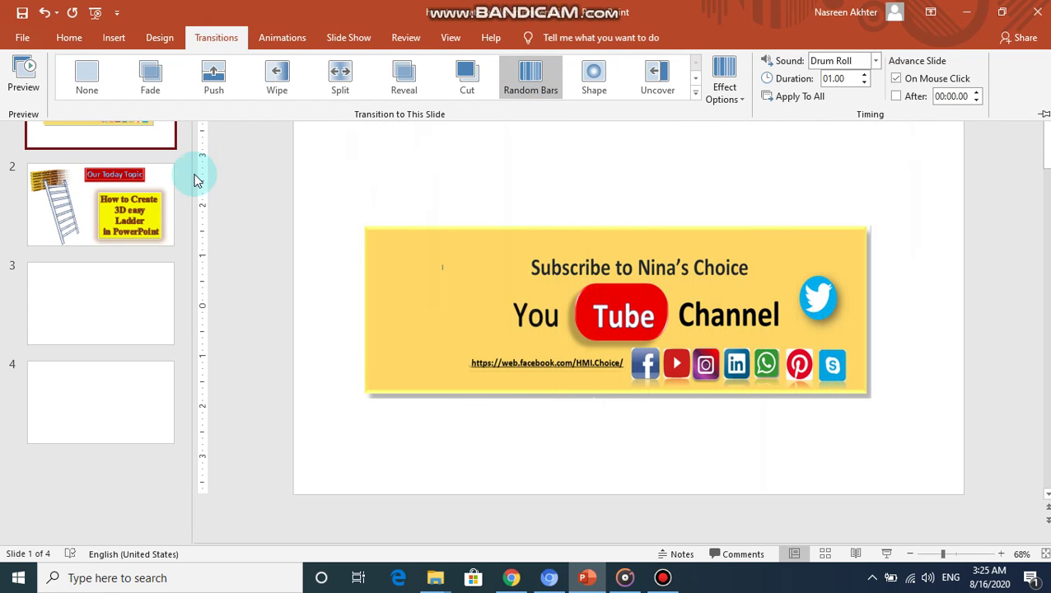
pyautogui.click(129, 210)
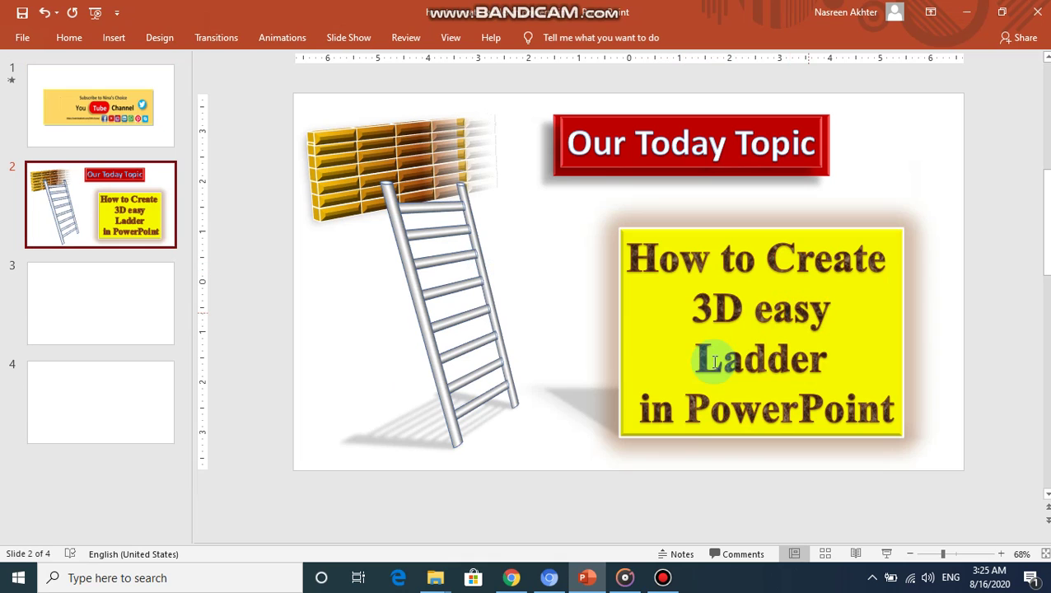
# - Draw a cylinder on the left of blank slide 3 and make it taller and much thinner
pyautogui.click(130, 301)
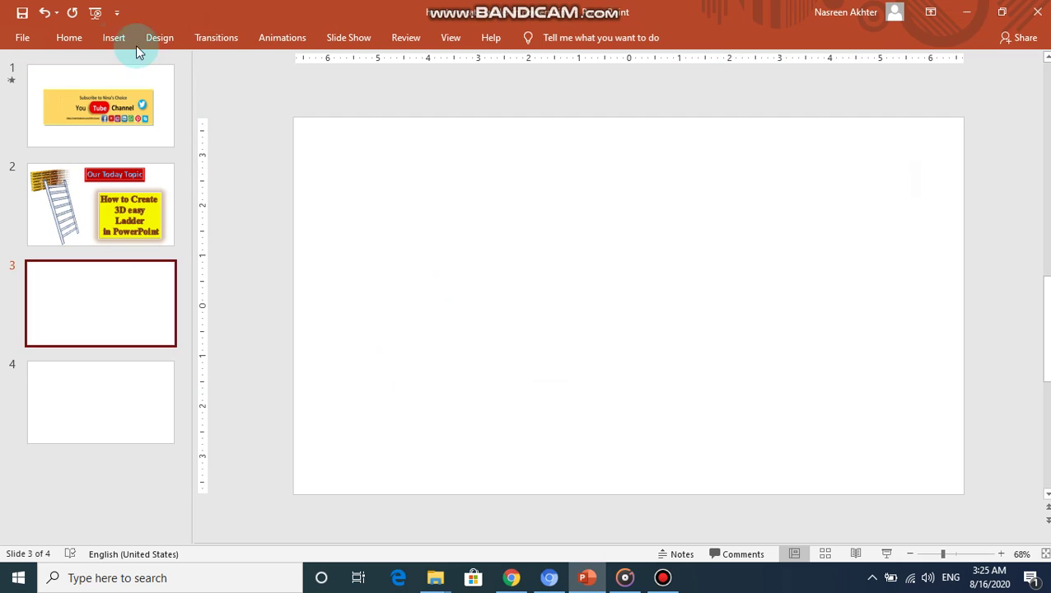
pyautogui.click(116, 41)
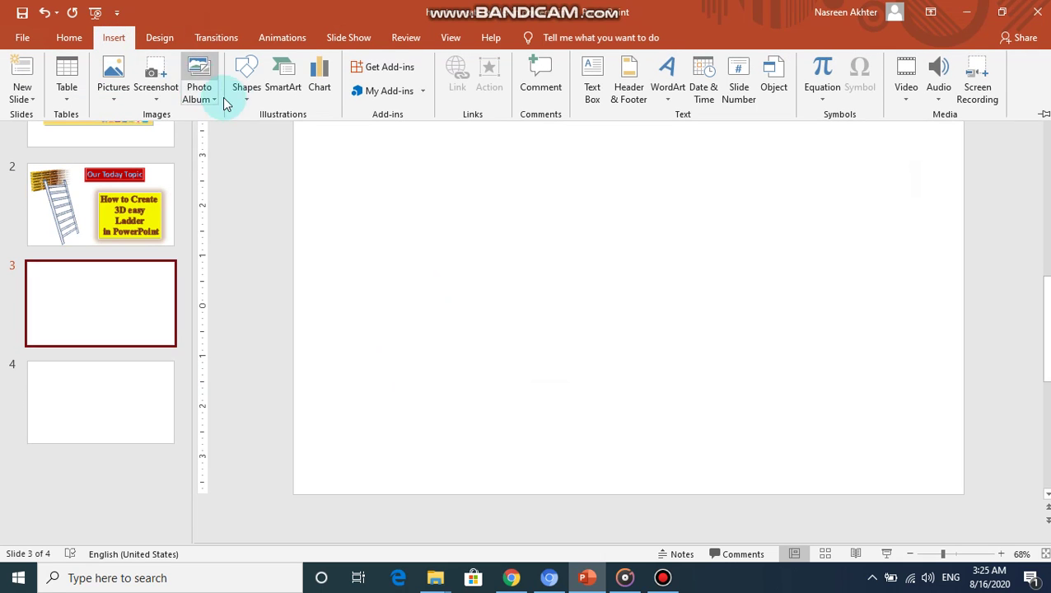
pyautogui.click(242, 101)
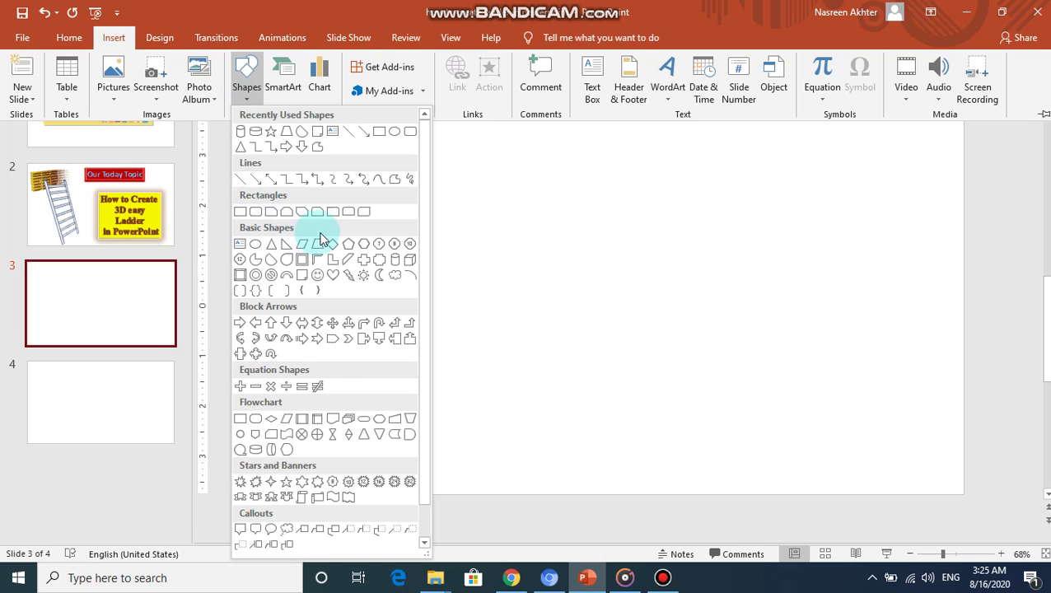
pyautogui.click(396, 262)
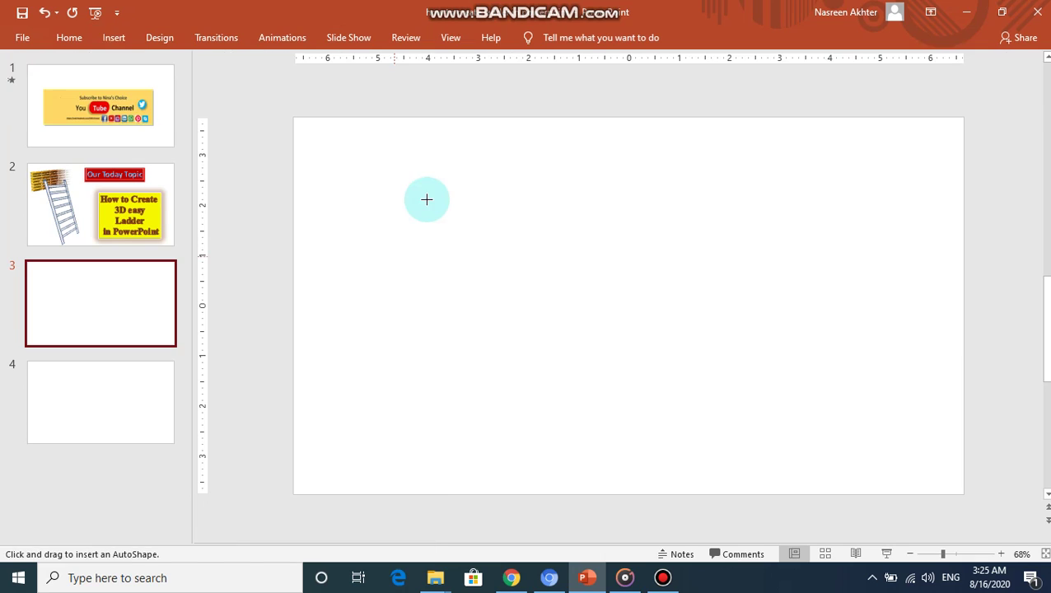
pyautogui.moveTo(426, 198); pyautogui.dragTo(457, 419)
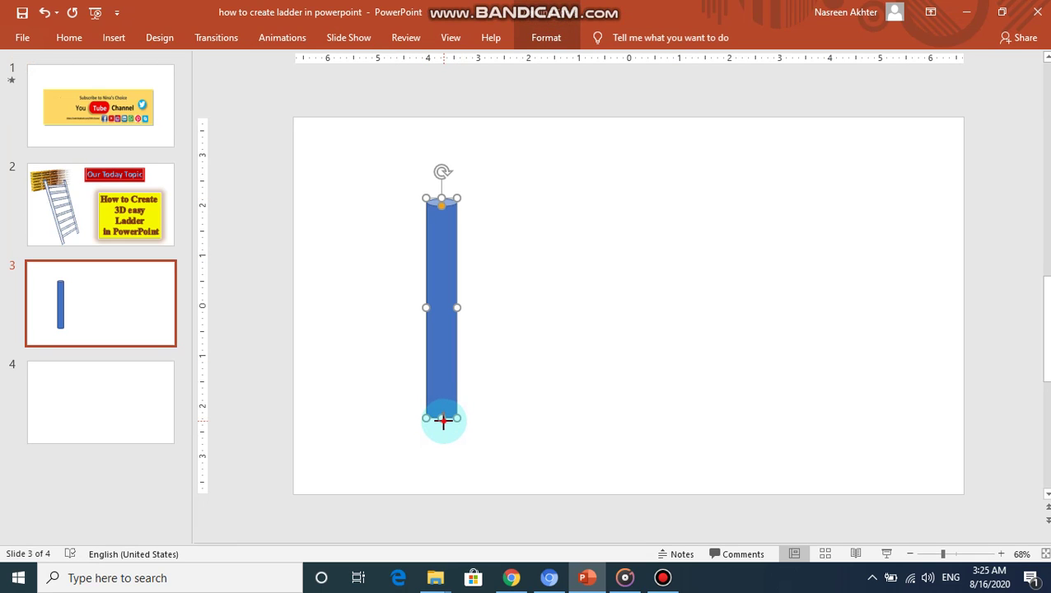
pyautogui.moveTo(442, 420); pyautogui.dragTo(442, 471)
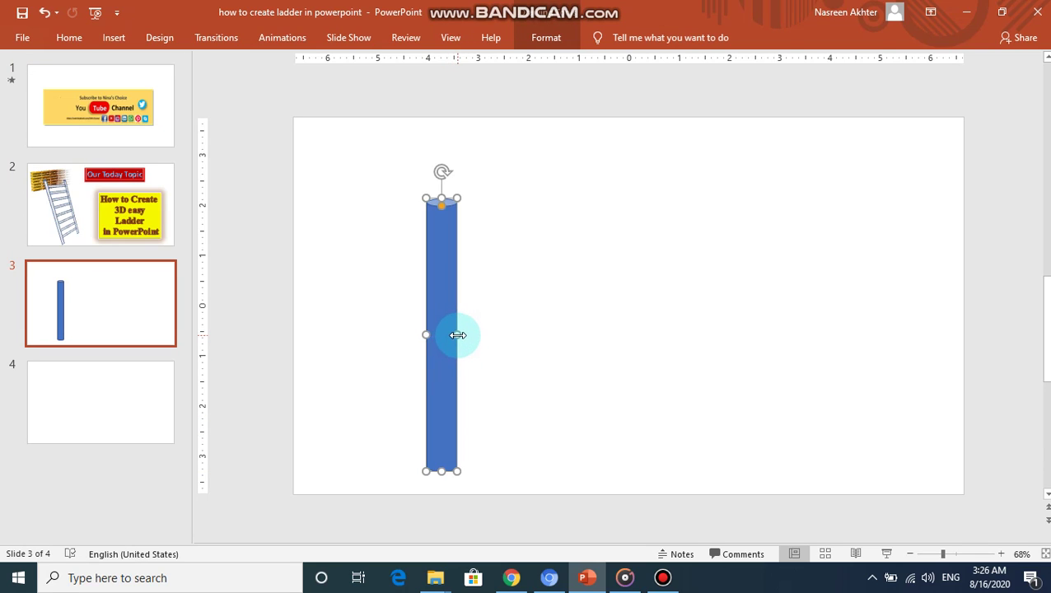
pyautogui.moveTo(458, 335); pyautogui.dragTo(444, 335)
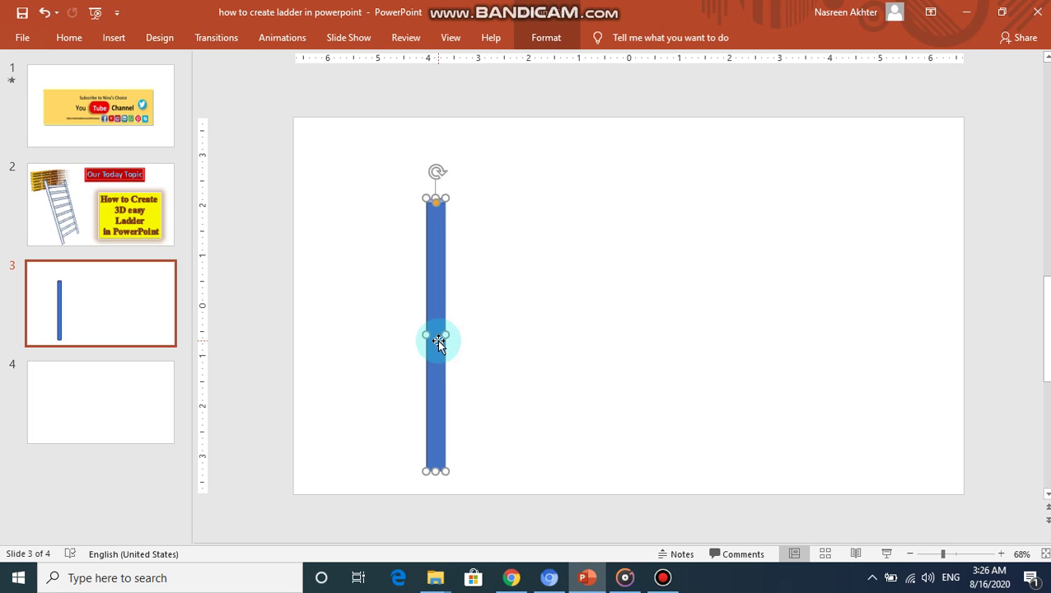
# - Copy the cylinder to its right as the second rail, nudge it into place, and select both
pyautogui.moveTo(442, 346)
pyautogui.mouseDown()
pyautogui.moveTo(434, 340)
pyautogui.moveTo(534, 348)
pyautogui.mouseUp()
pyautogui.press('Right')
pyautogui.press('Right')
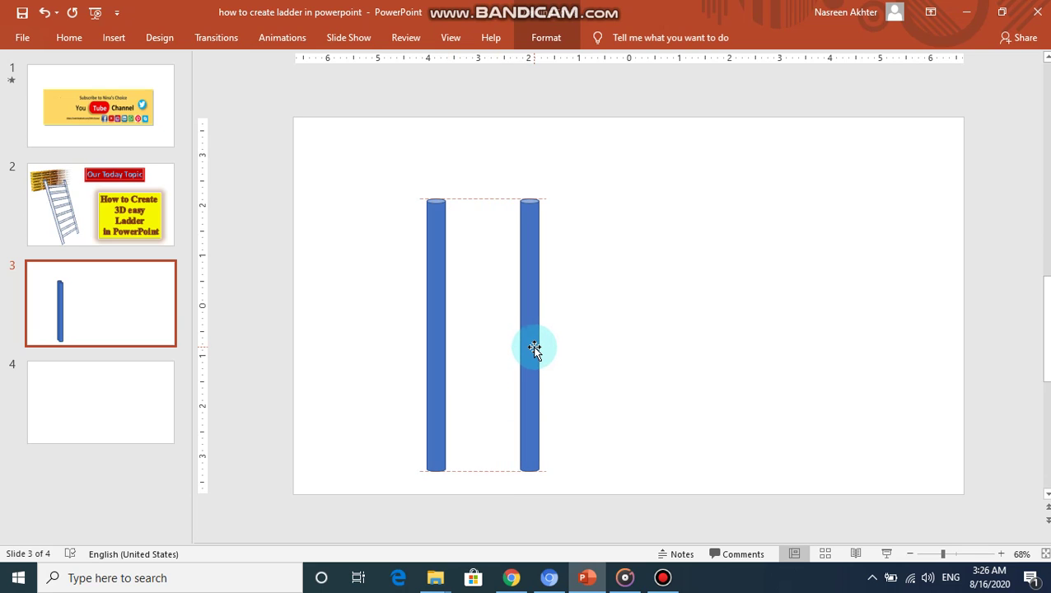
pyautogui.moveTo(534, 350); pyautogui.dragTo(540, 355)
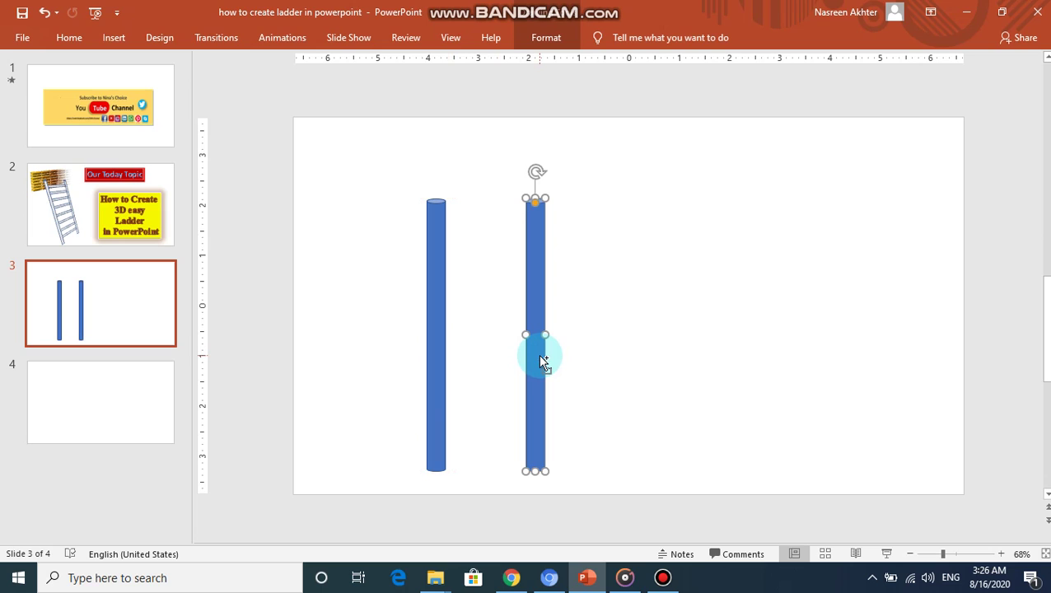
pyautogui.hotkey('ctrl', 'a')
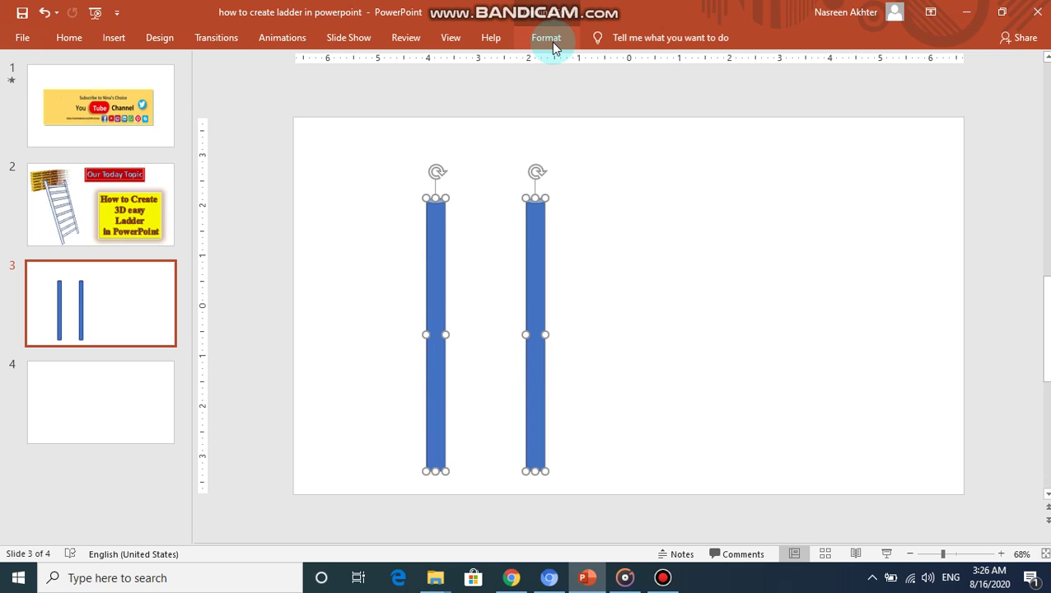
# - Switch both cylinders to a gradient fill in the Format Shape settings
pyautogui.click(546, 38)
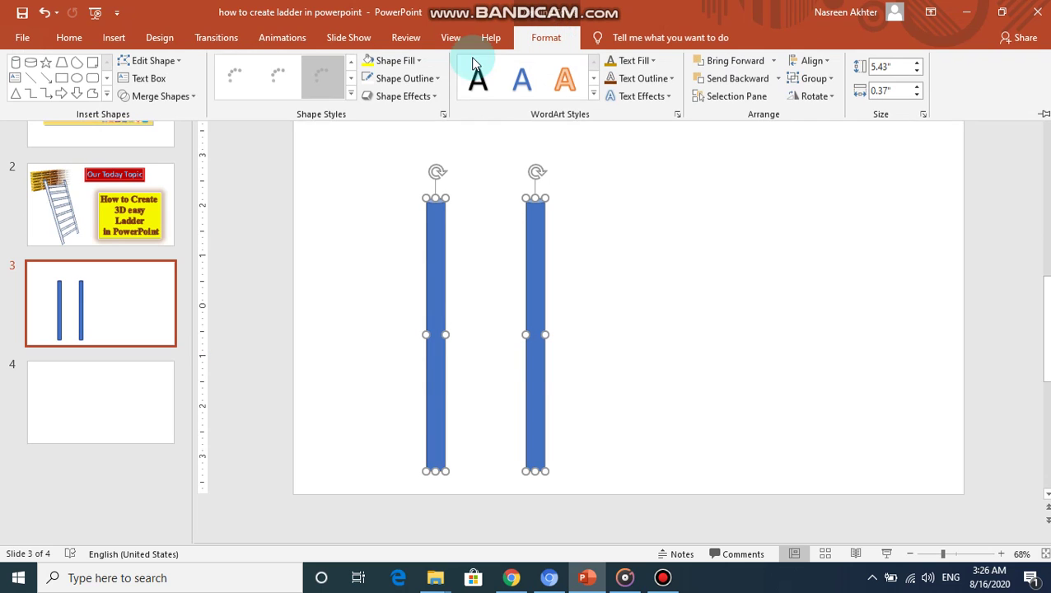
pyautogui.click(420, 62)
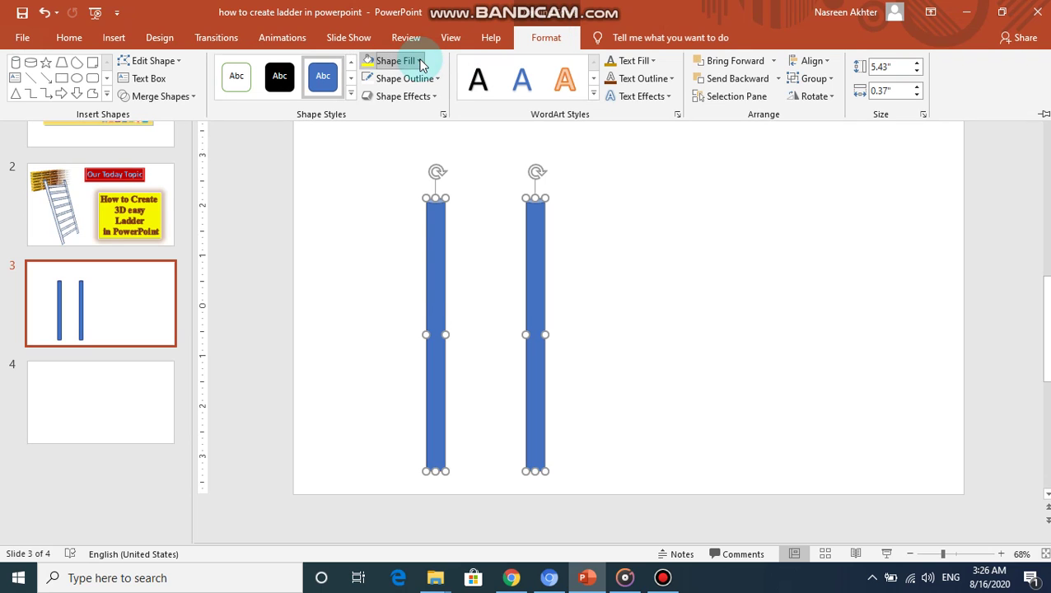
pyautogui.moveTo(424, 298)
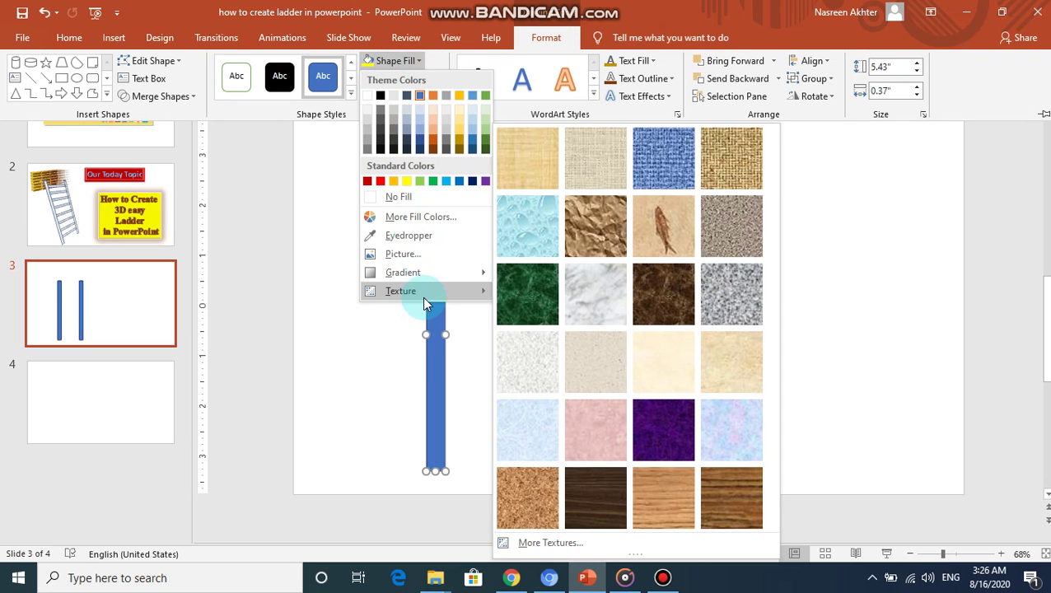
pyautogui.click(551, 542)
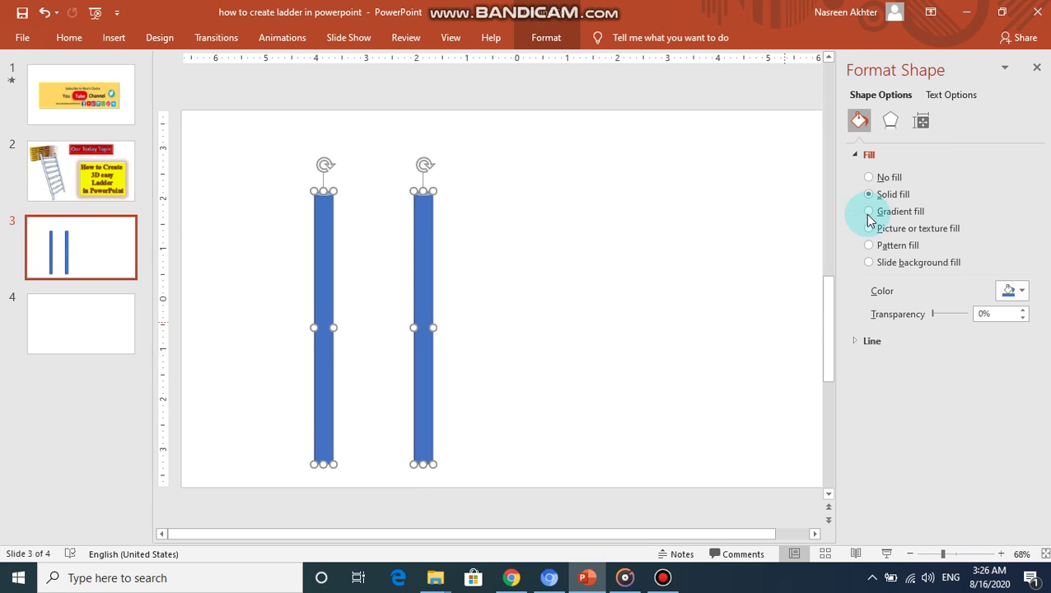
pyautogui.click(869, 215)
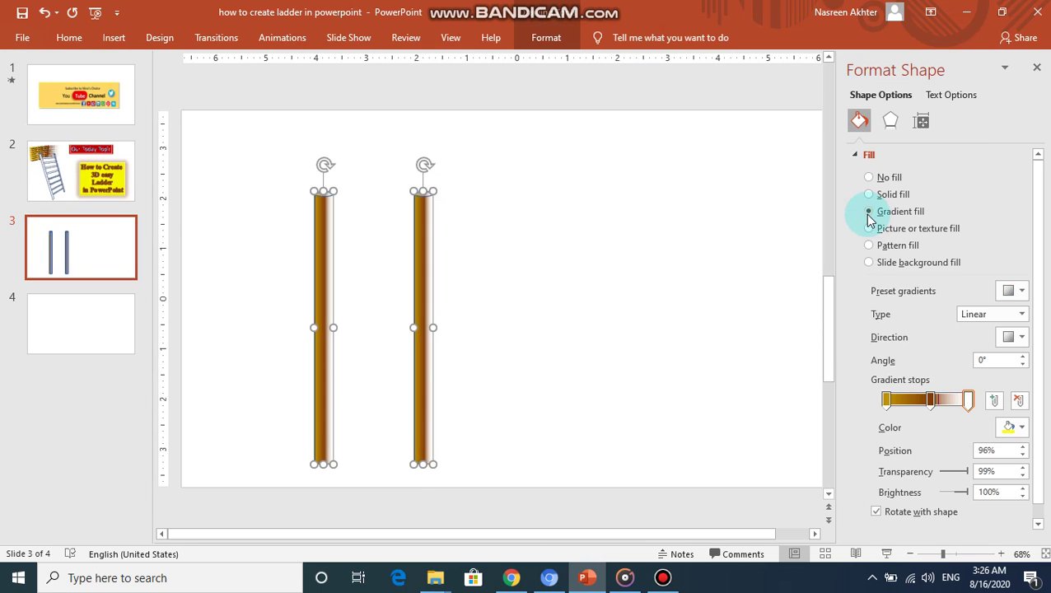
# - Colour the first and last gradient stops grey and the middle stop a light shade
pyautogui.click(886, 401)
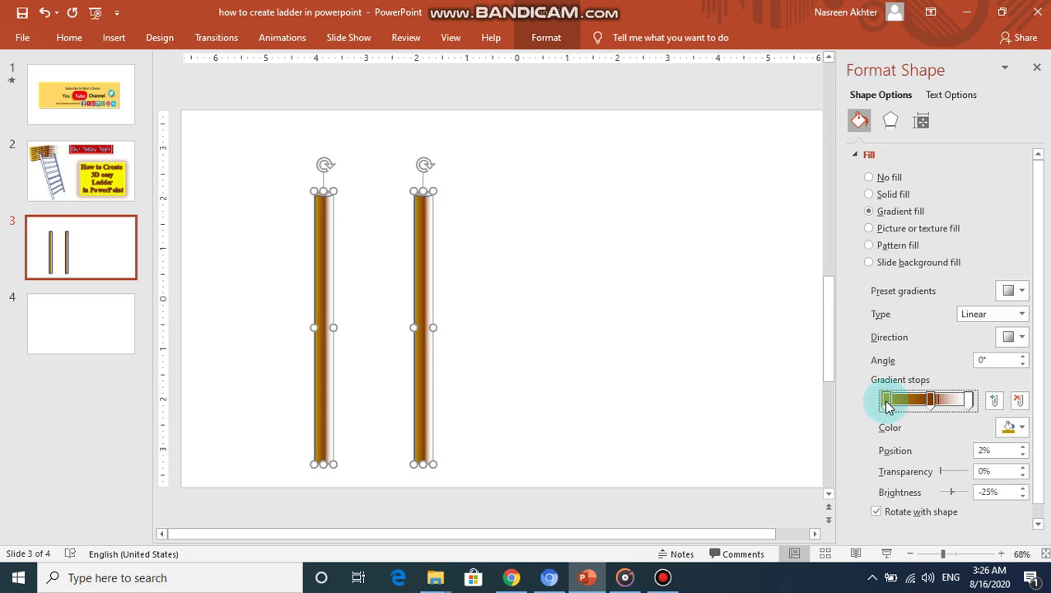
pyautogui.click(1023, 429)
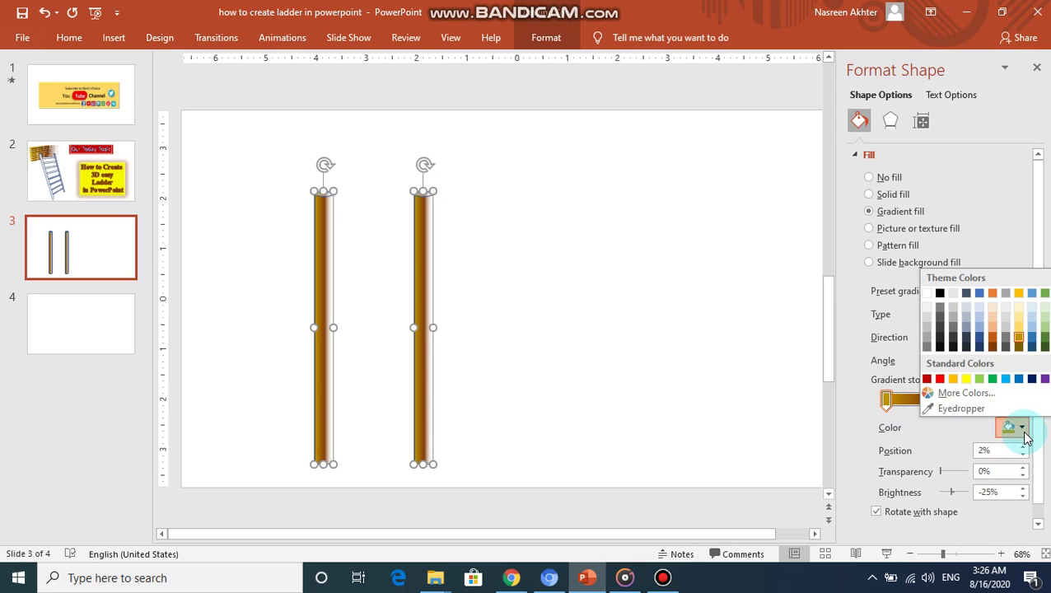
pyautogui.click(940, 307)
pyautogui.click(969, 401)
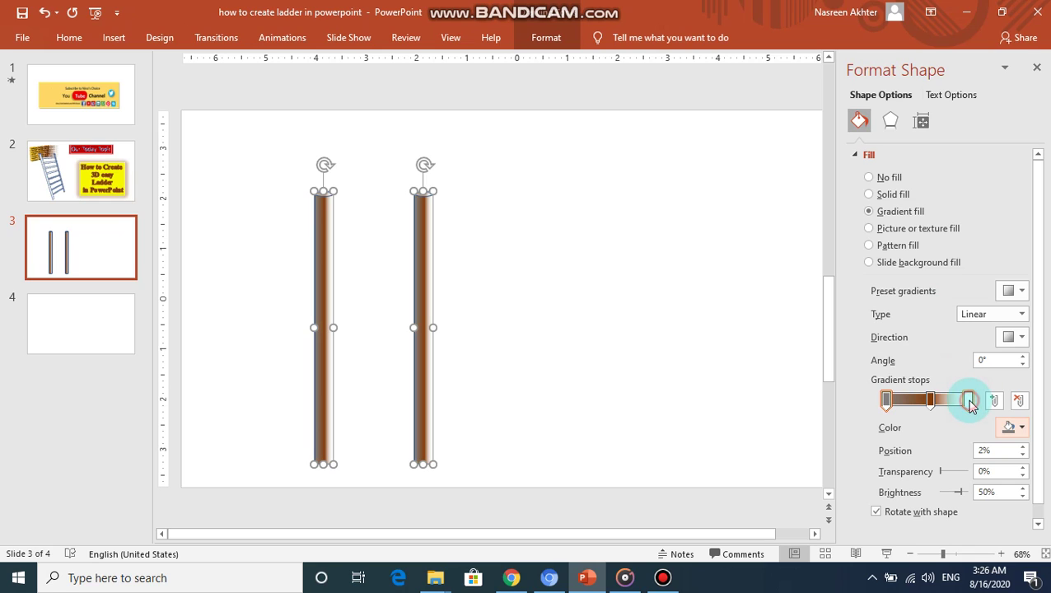
pyautogui.click(1022, 429)
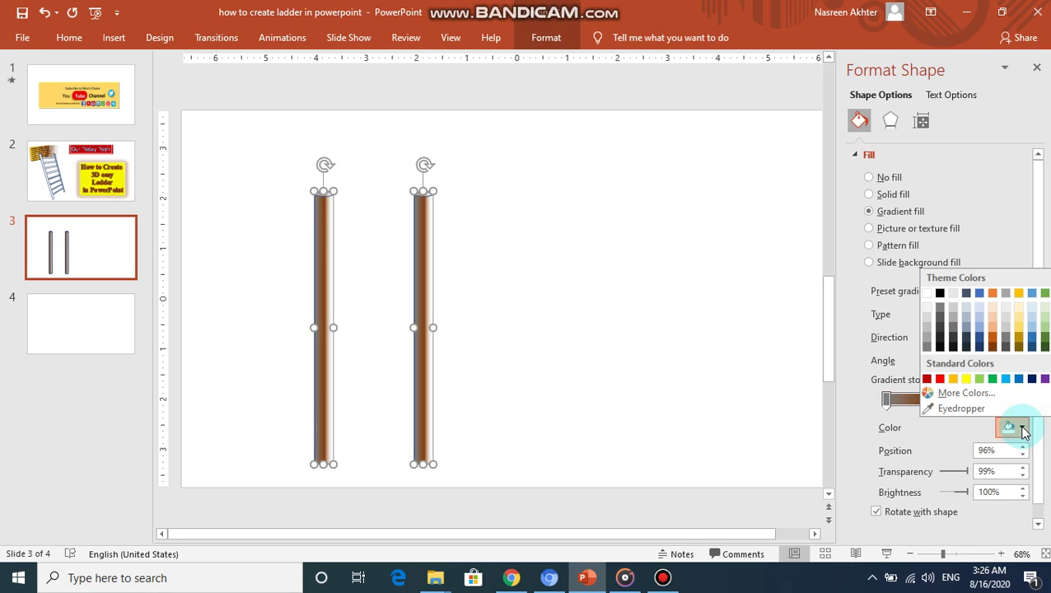
pyautogui.click(941, 317)
pyautogui.click(927, 399)
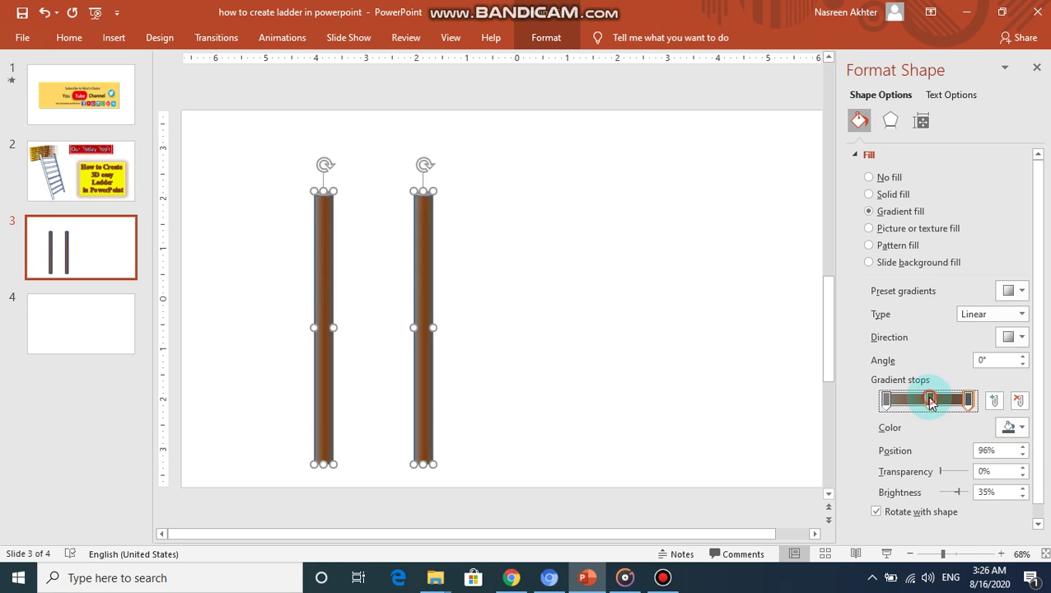
pyautogui.click(1021, 429)
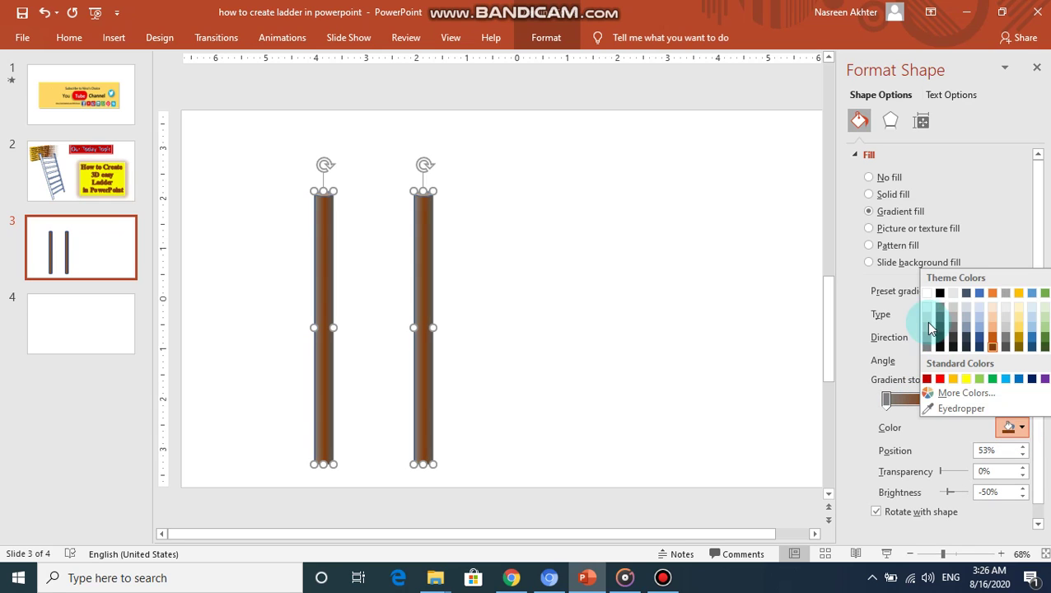
pyautogui.click(925, 294)
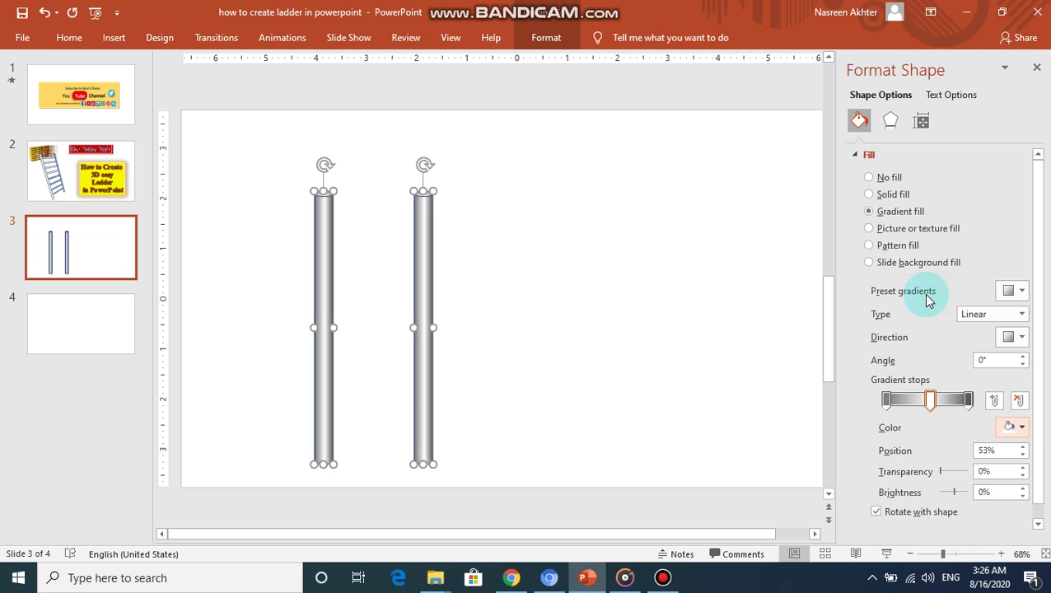
# - Set the gradient to a linear 0° direction across the rails and preview the silver finish
pyautogui.click(1022, 340)
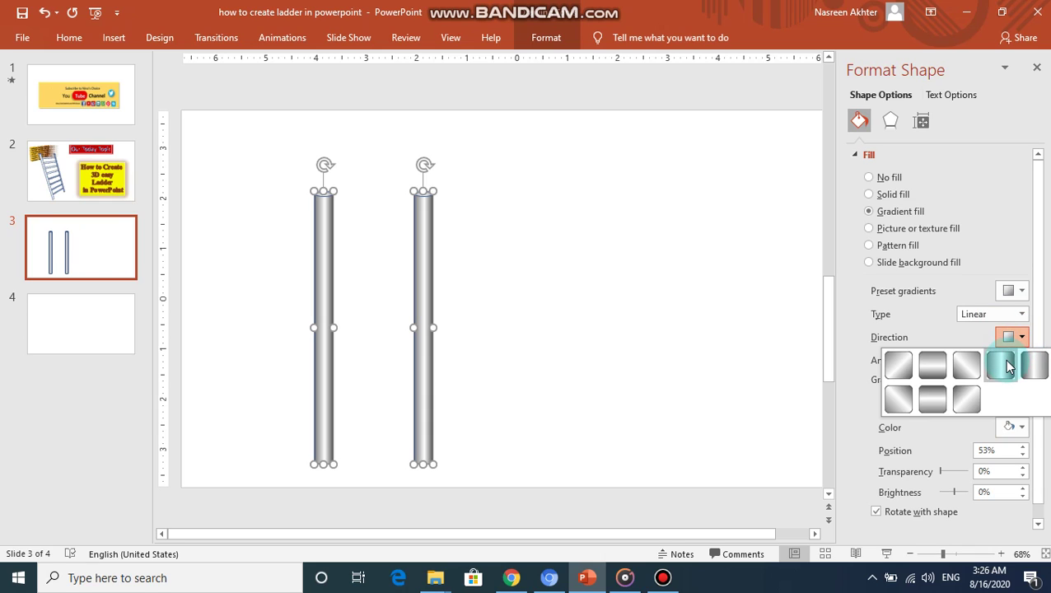
pyautogui.click(1007, 364)
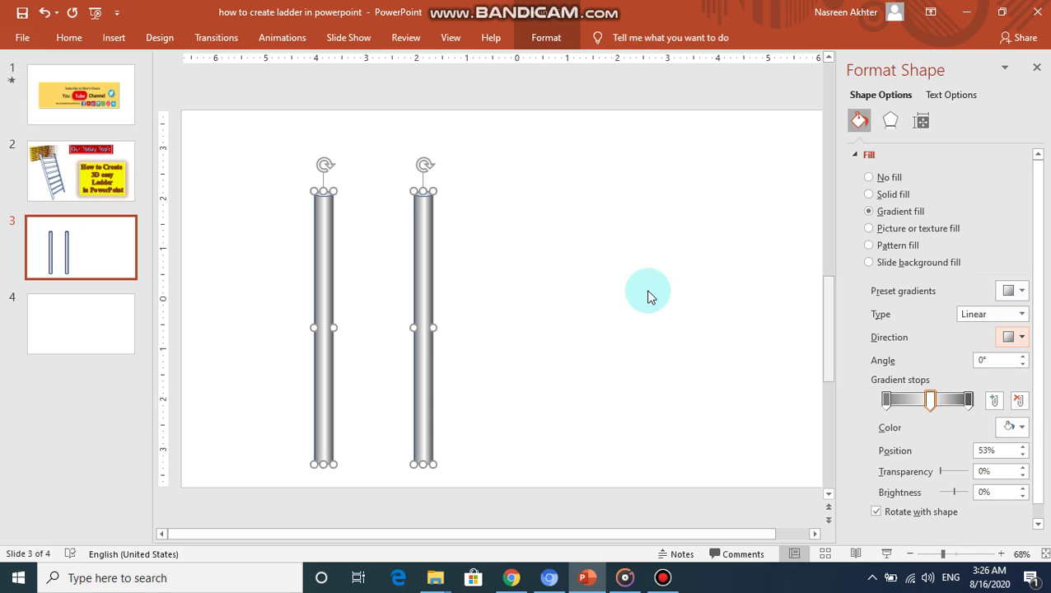
pyautogui.click(461, 394)
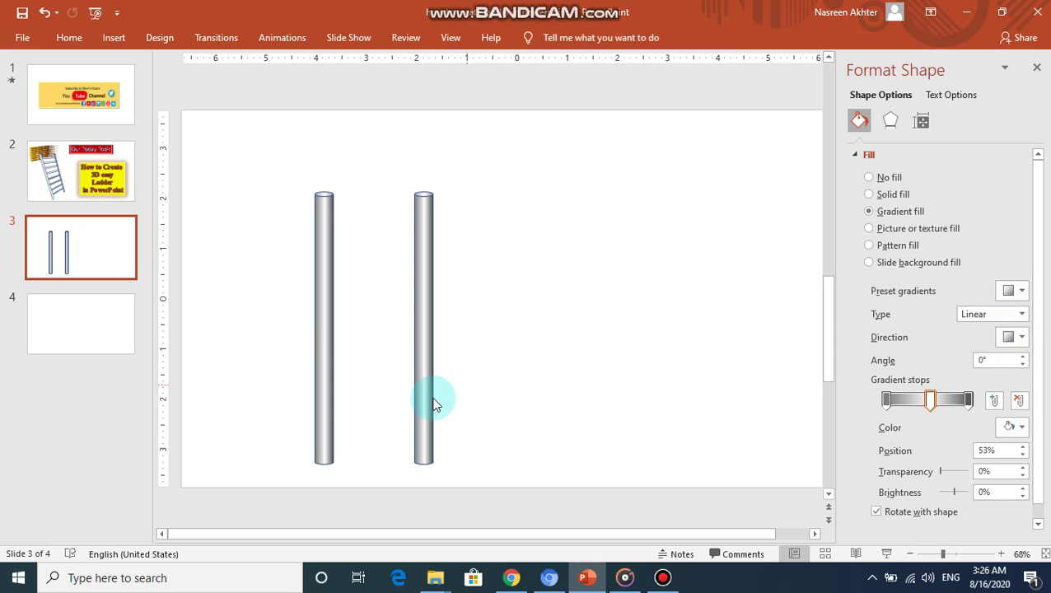
pyautogui.click(423, 406)
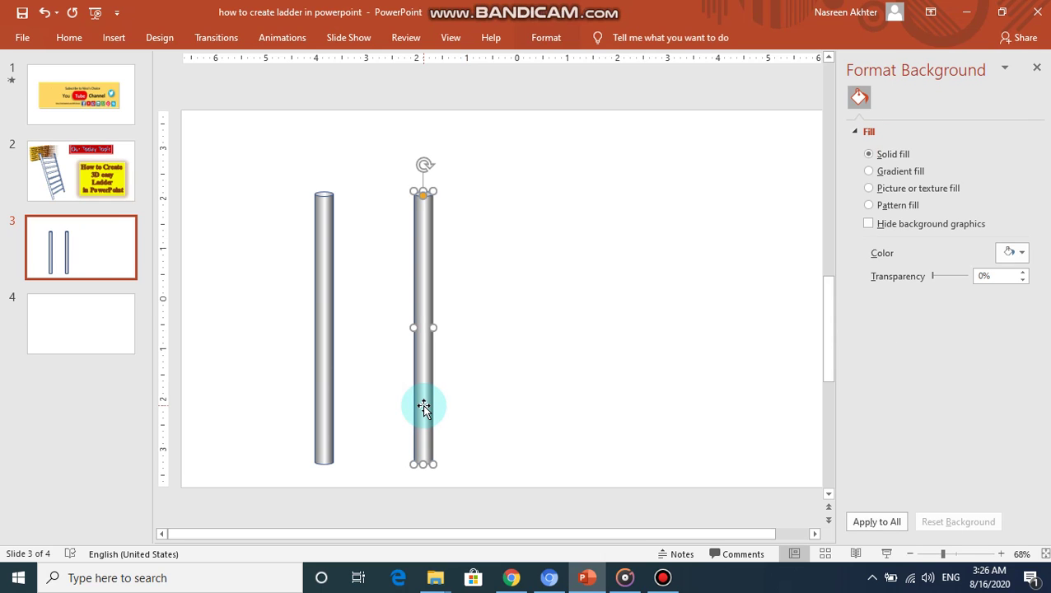
# - Copy a rail to the right, then flip it horizontally and rotate it right 90° to lie flat
pyautogui.moveTo(422, 406)
pyautogui.mouseDown()
pyautogui.moveTo(582, 404)
pyautogui.moveTo(578, 181)
pyautogui.moveTo(591, 370)
pyautogui.mouseUp()
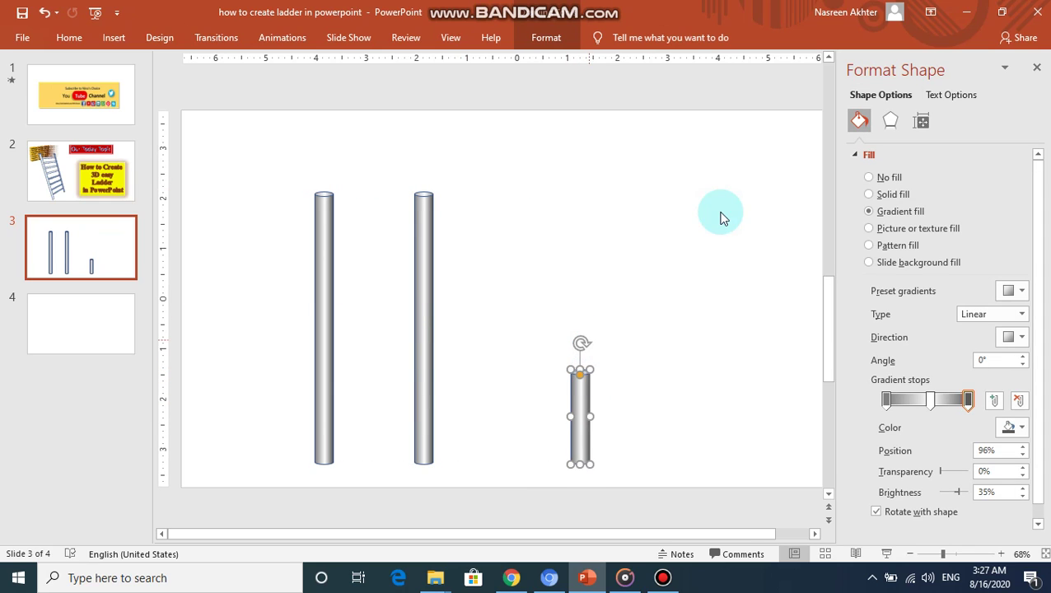
pyautogui.click(551, 41)
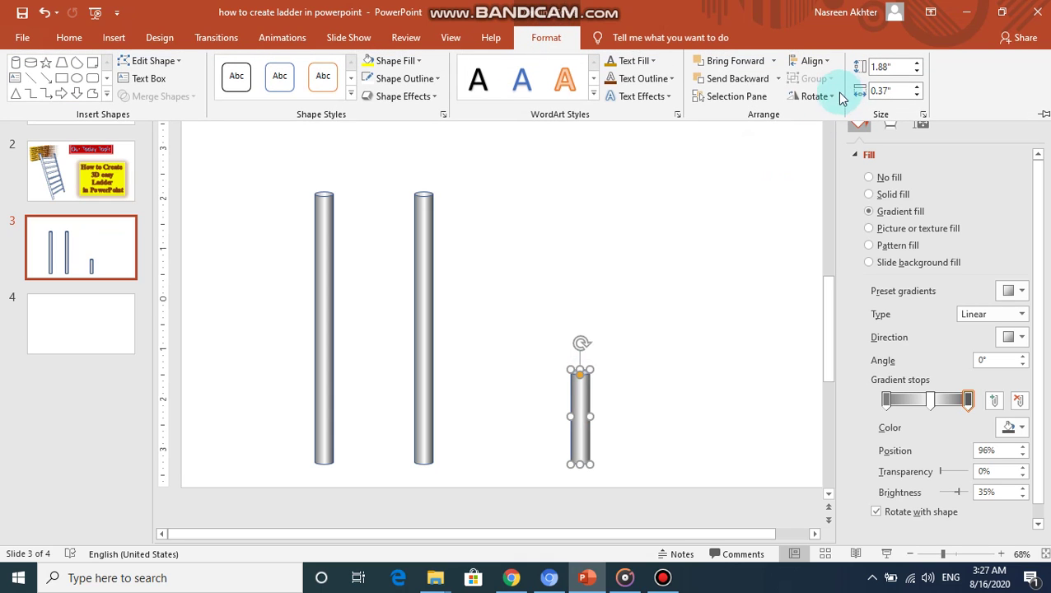
pyautogui.click(832, 98)
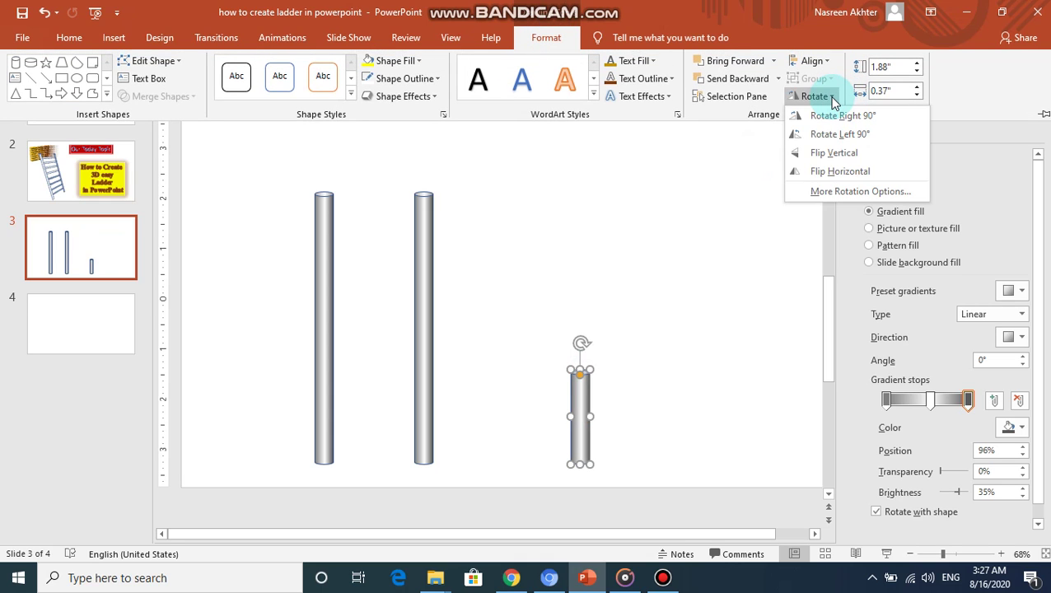
pyautogui.click(838, 173)
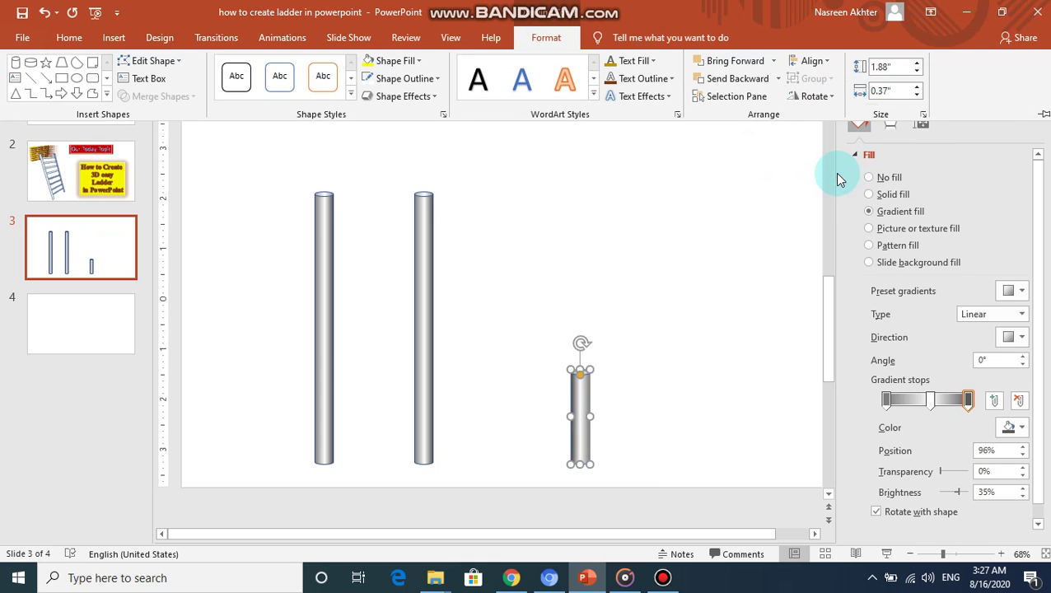
pyautogui.click(826, 96)
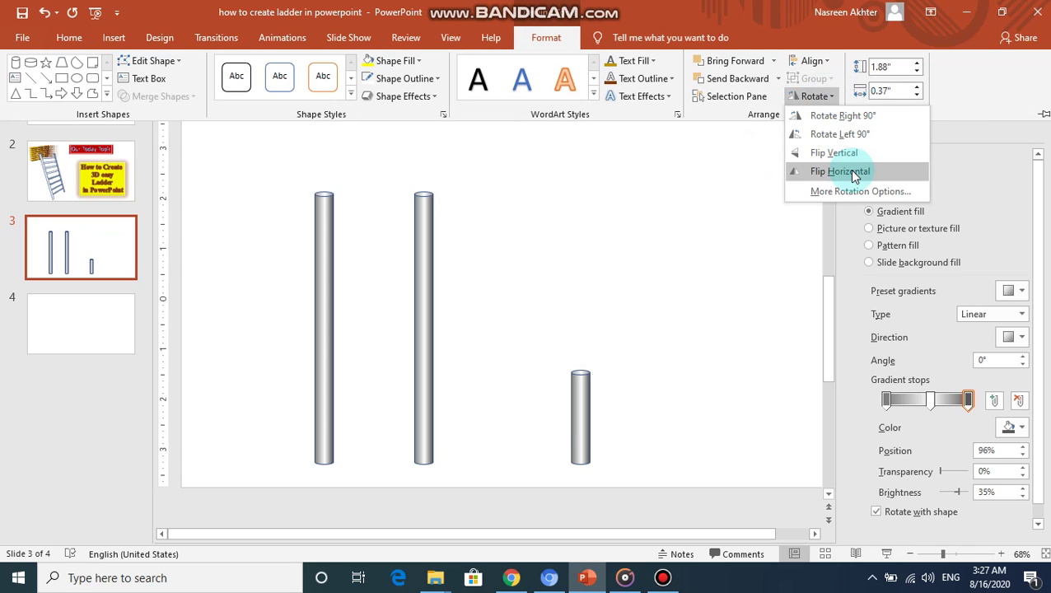
pyautogui.click(860, 116)
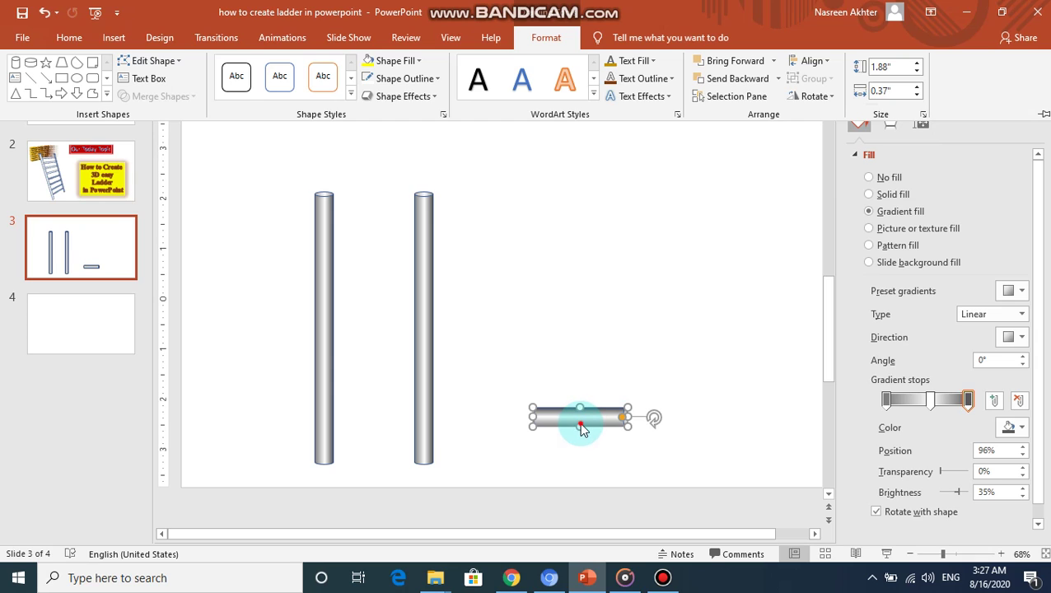
pyautogui.press('Escape')
pyautogui.press('Escape')
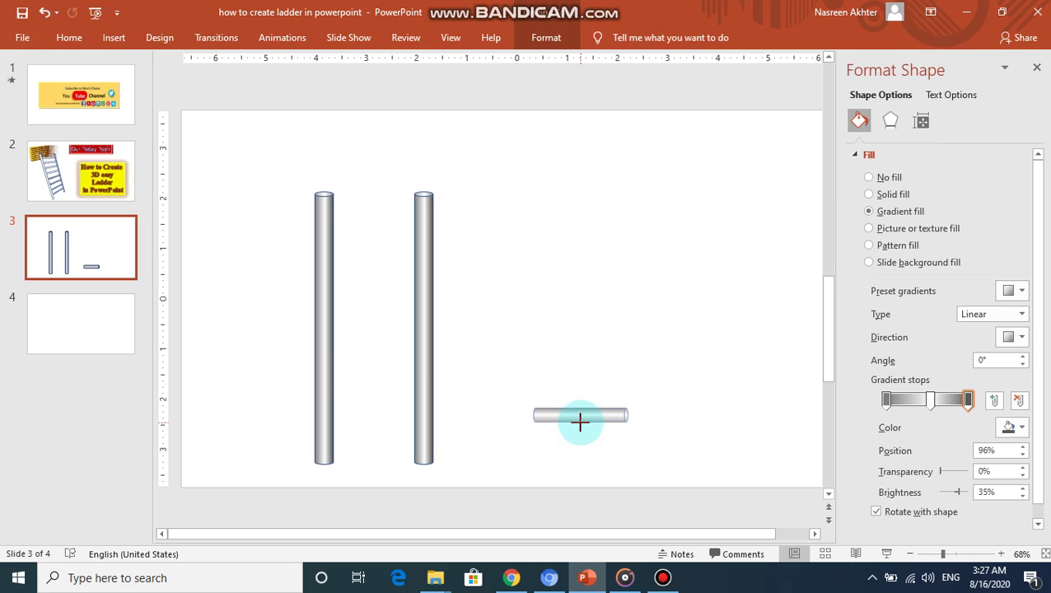
pyautogui.click(581, 420)
# - Line the rung up between the posts near the top and place copies in the next rung slots
pyautogui.moveTo(593, 418); pyautogui.dragTo(383, 224)
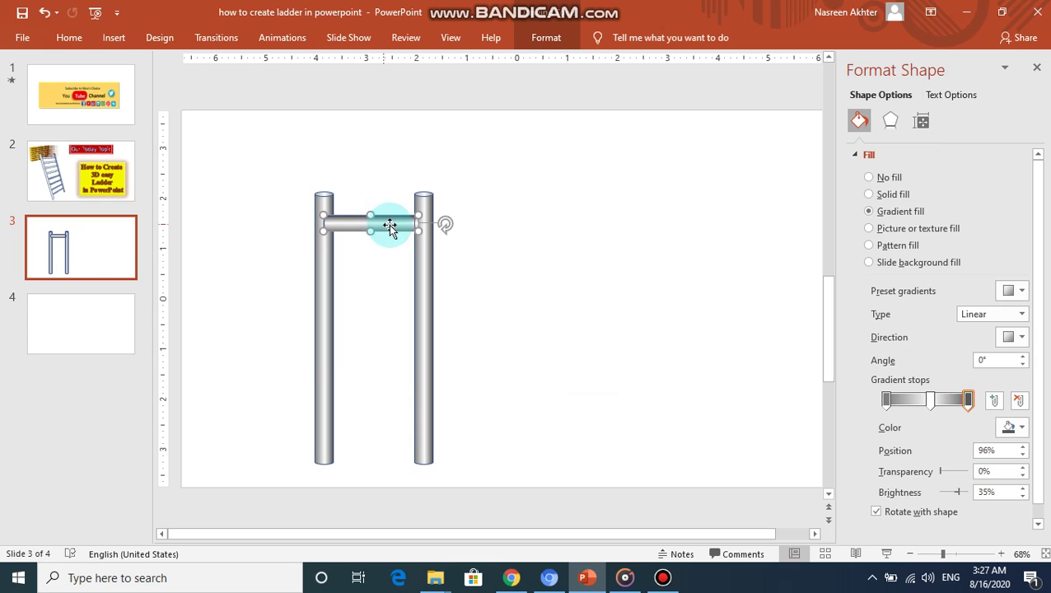
pyautogui.moveTo(391, 227)
pyautogui.mouseDown()
pyautogui.moveTo(394, 258)
pyautogui.moveTo(396, 236)
pyautogui.mouseUp()
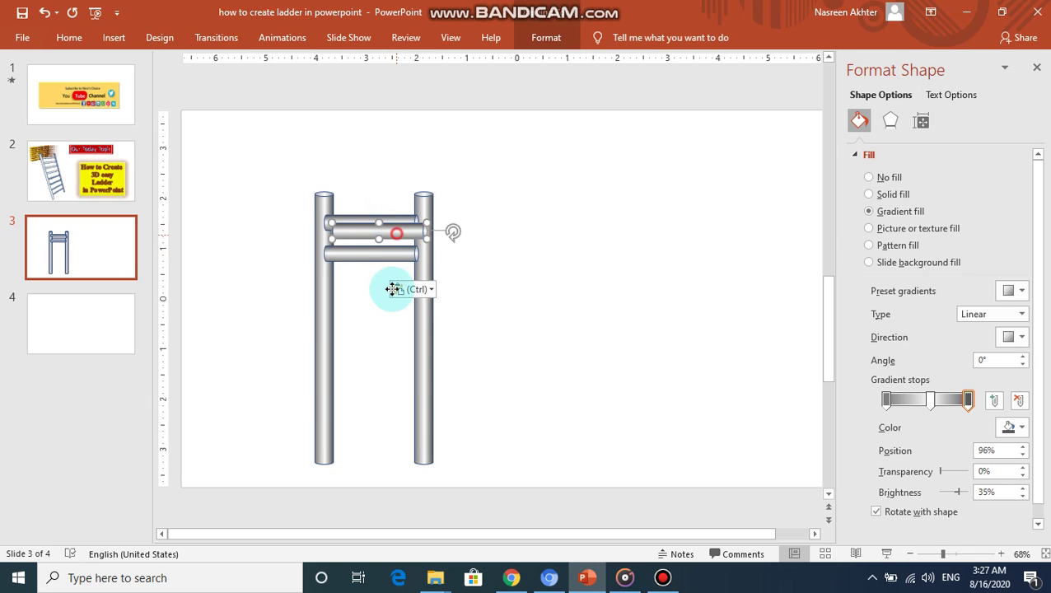
pyautogui.moveTo(390, 295)
pyautogui.mouseDown()
pyautogui.moveTo(399, 233)
pyautogui.moveTo(389, 317)
pyautogui.mouseUp()
pyautogui.hotkey('ctrl', 'v')
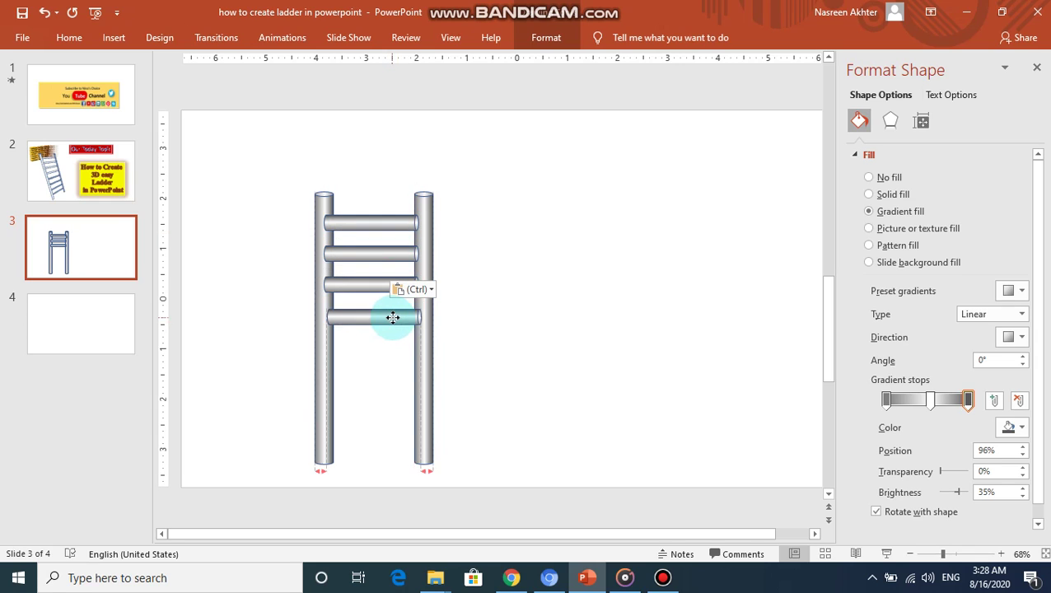
pyautogui.moveTo(390, 320); pyautogui.dragTo(393, 324)
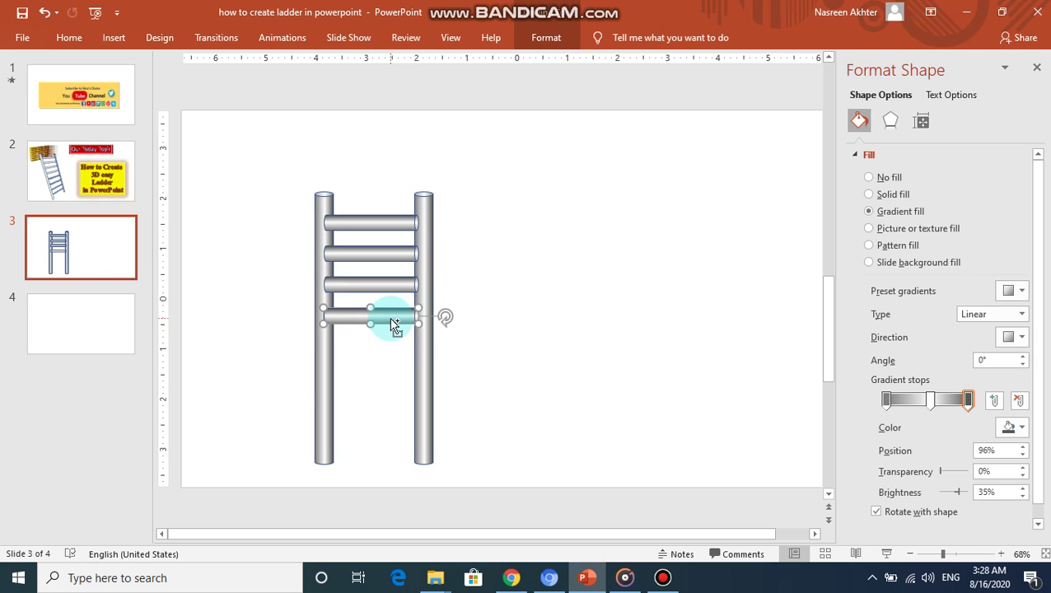
# - Paste more rung copies and drag them down to complete eight evenly spaced rungs
pyautogui.hotkey('ctrl', 'v')
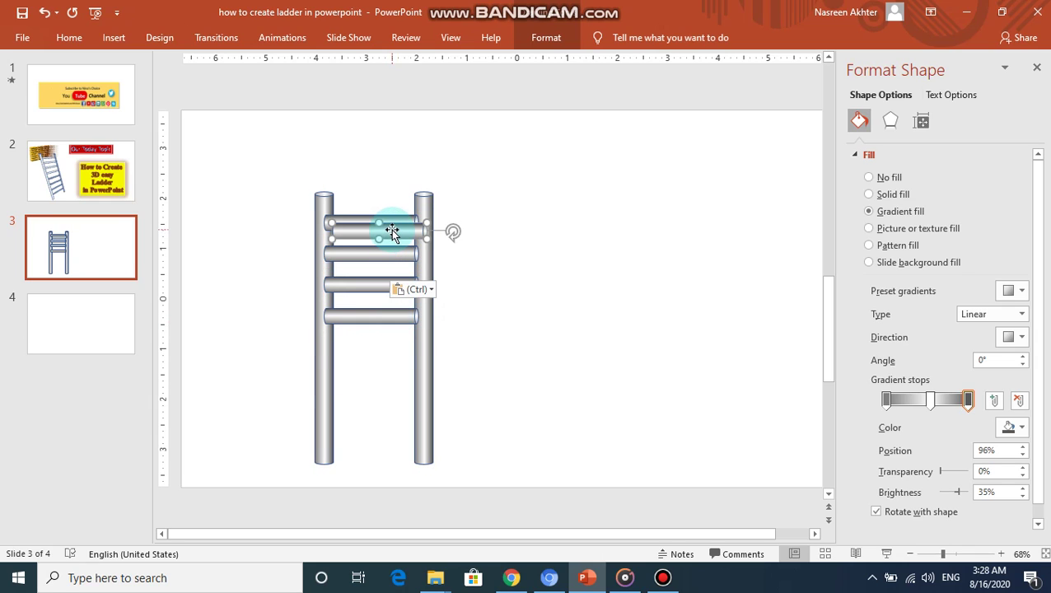
pyautogui.moveTo(388, 229); pyautogui.dragTo(383, 350)
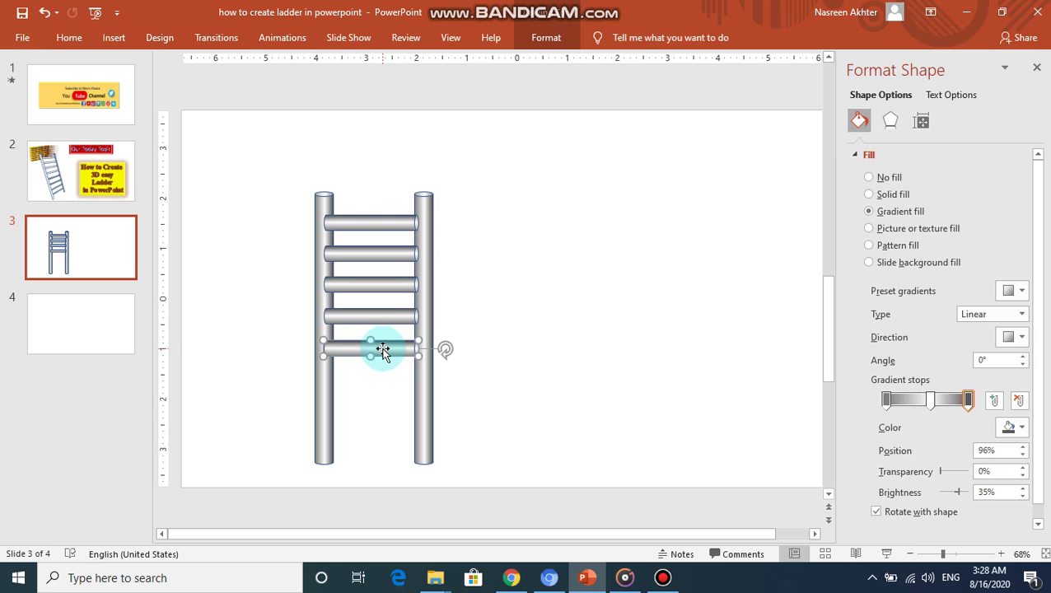
pyautogui.hotkey('ctrl', 'v')
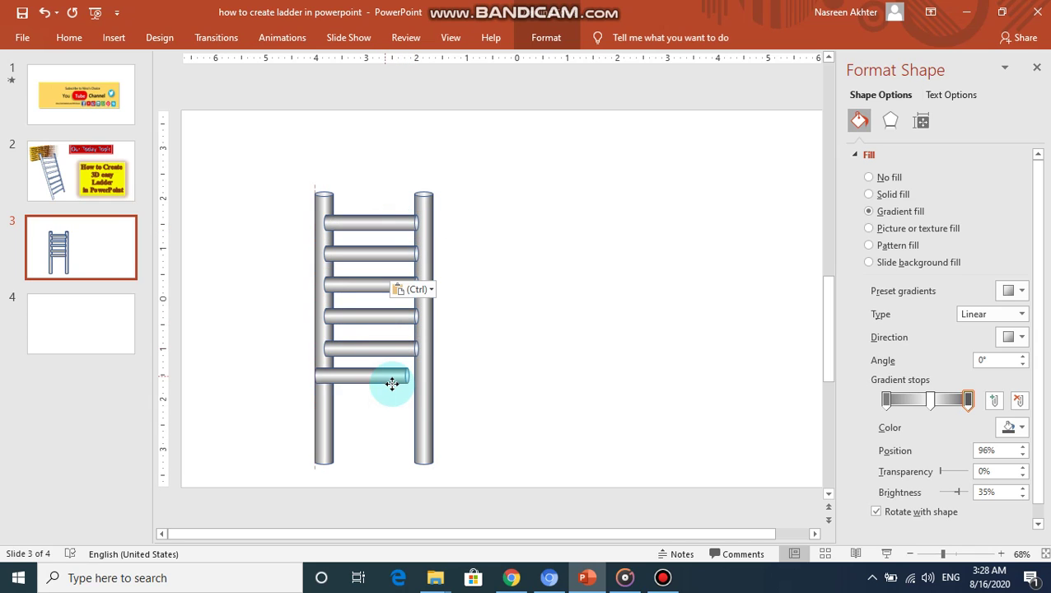
pyautogui.moveTo(383, 230); pyautogui.dragTo(396, 384)
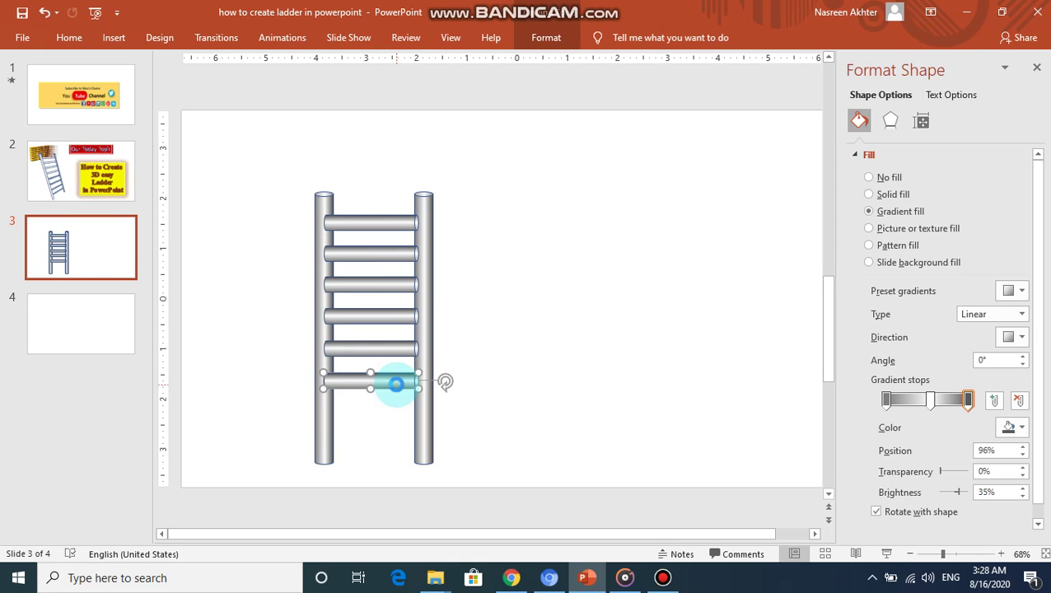
pyautogui.hotkey('ctrl', 'v')
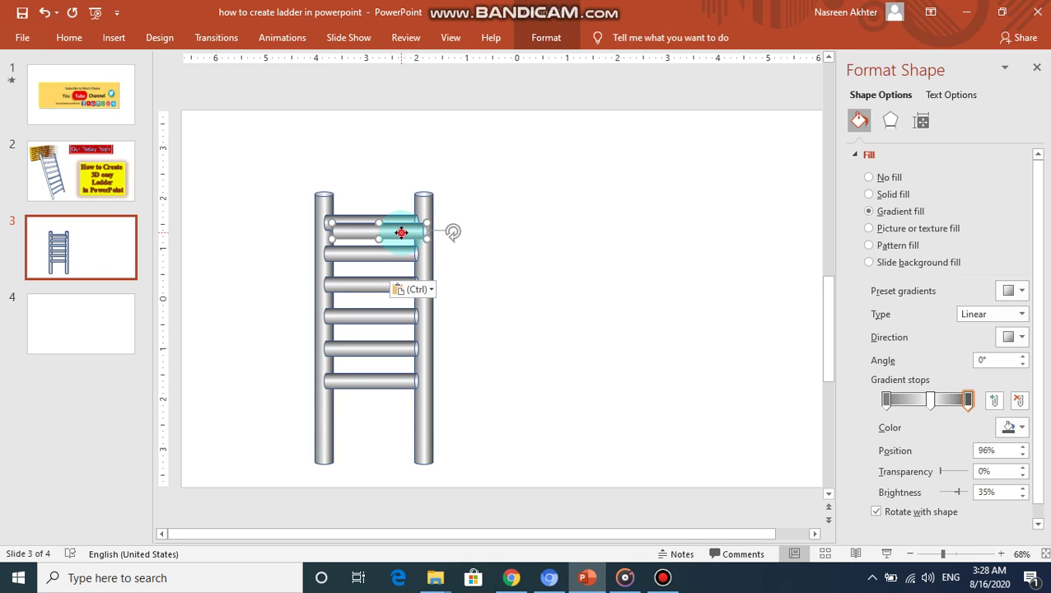
pyautogui.moveTo(401, 233); pyautogui.dragTo(393, 418)
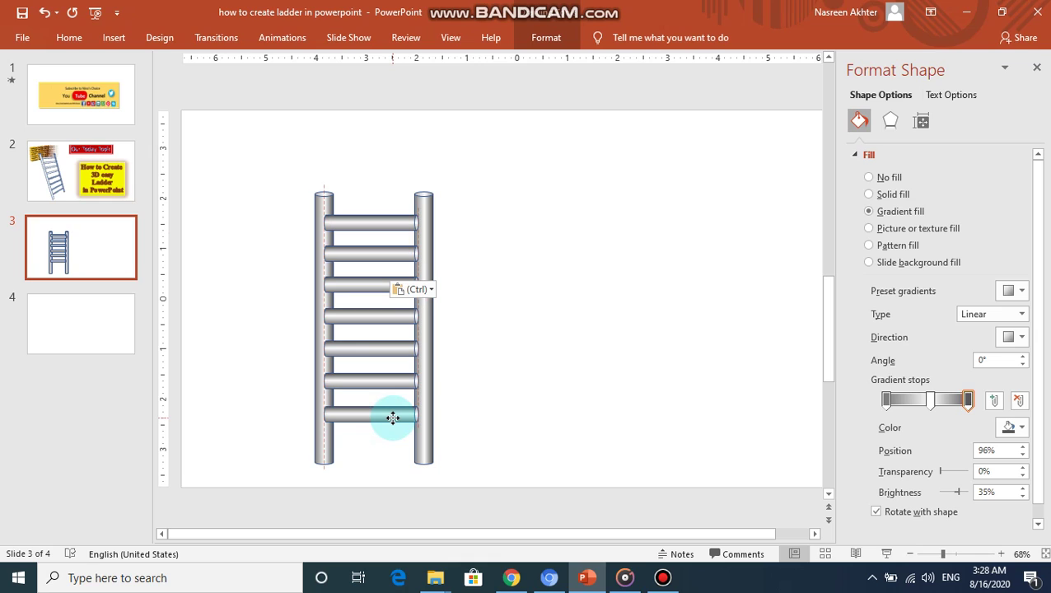
pyautogui.click(393, 418)
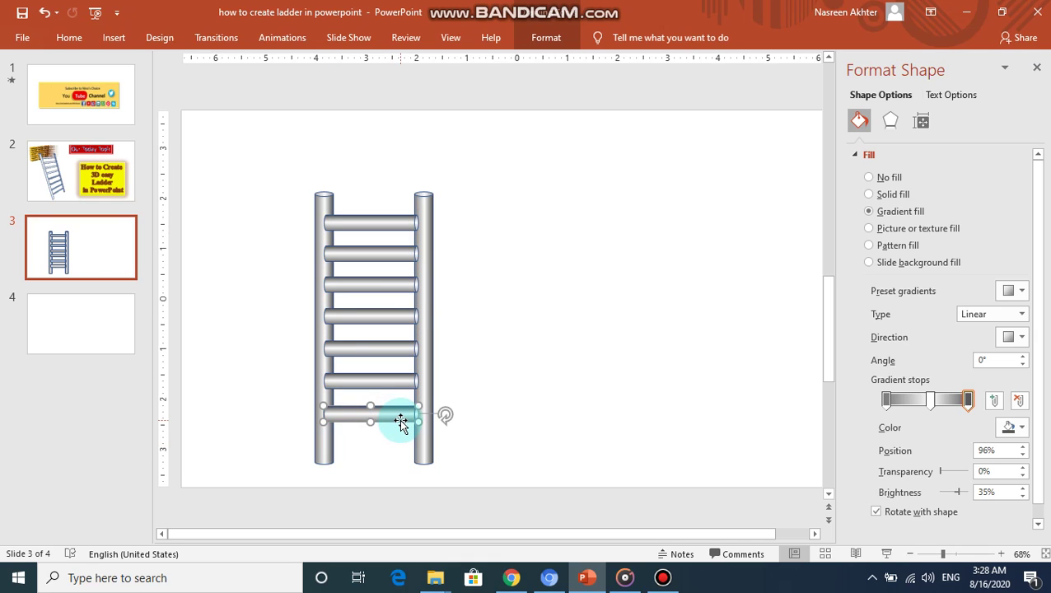
pyautogui.hotkey('ctrl', 'v')
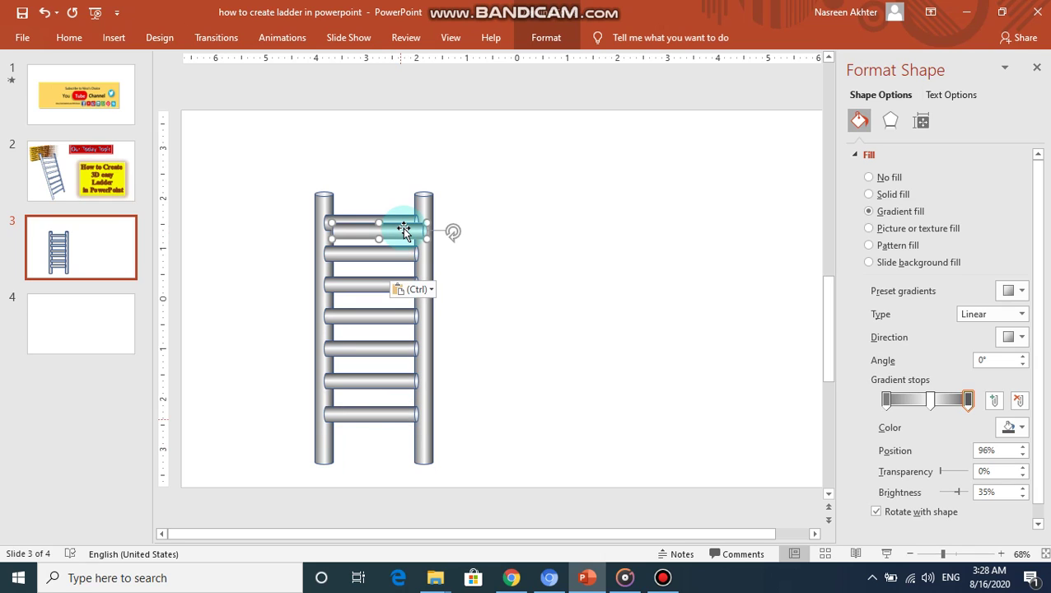
pyautogui.moveTo(402, 233); pyautogui.dragTo(392, 447)
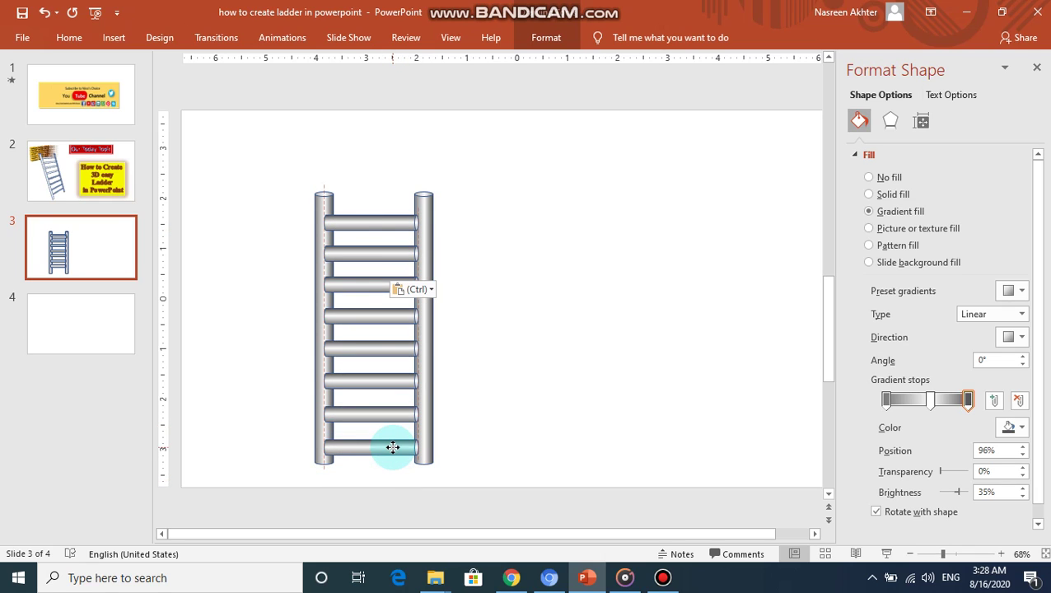
pyautogui.click(319, 411)
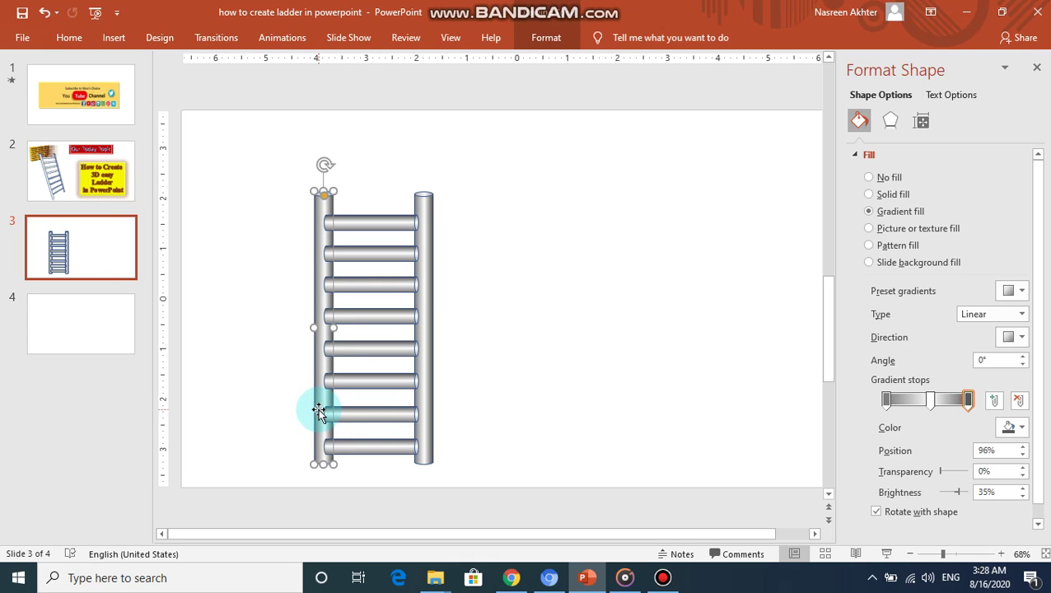
# - Bring the left rail to the front over the rung ends, then select all ladder parts
pyautogui.rightClick(319, 412)
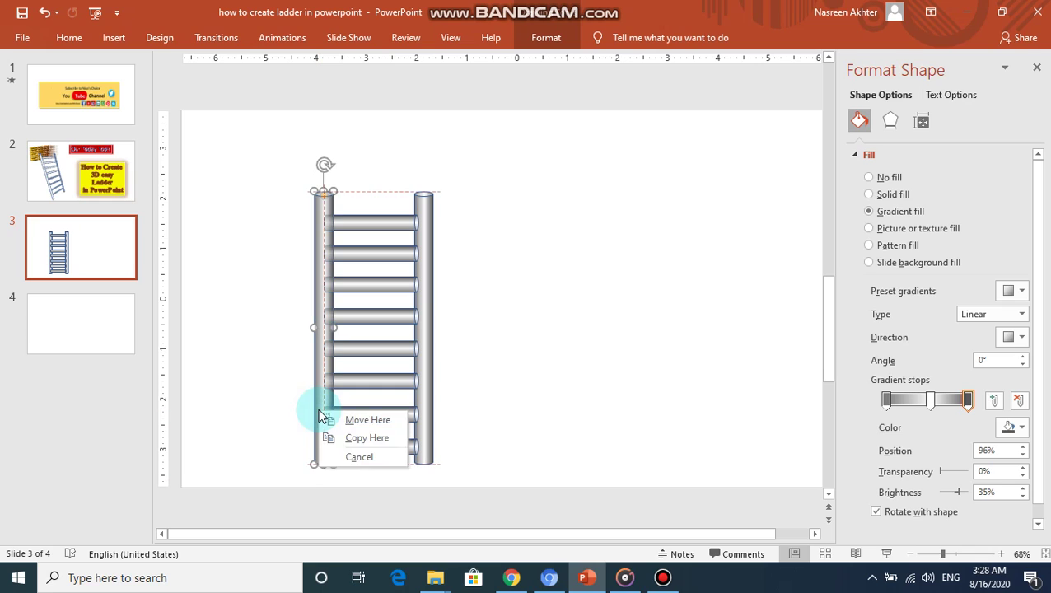
pyautogui.press('Escape')
pyautogui.rightClick(320, 414)
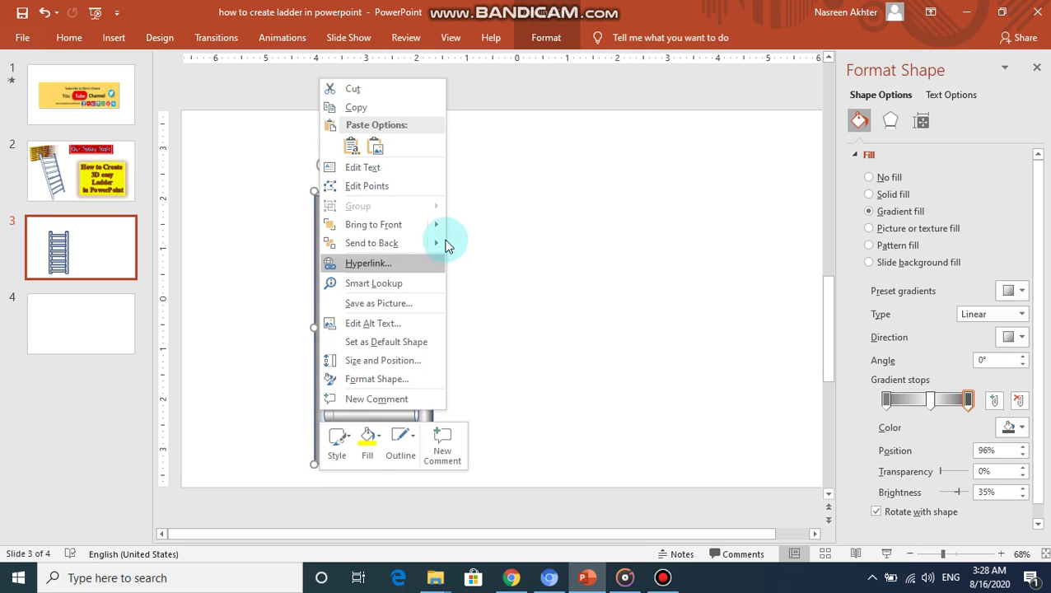
pyautogui.moveTo(438, 229)
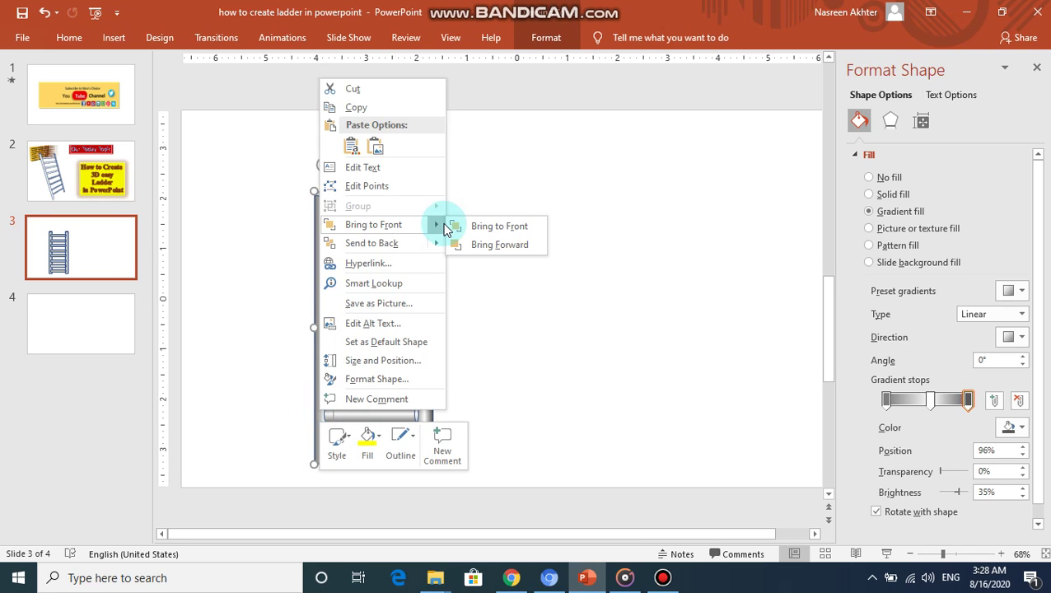
pyautogui.click(476, 228)
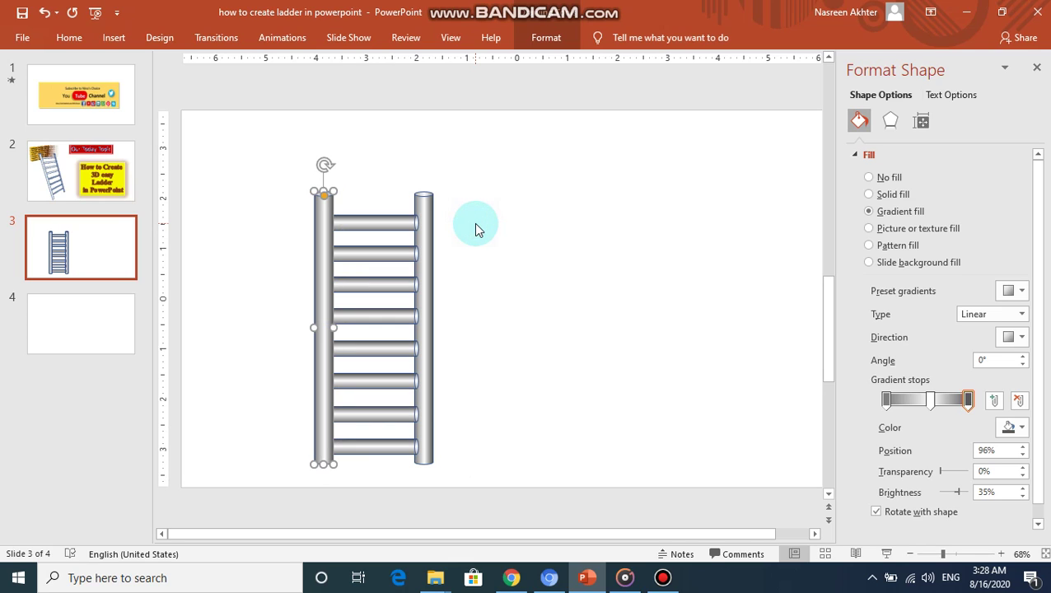
pyautogui.hotkey('ctrl', 'a')
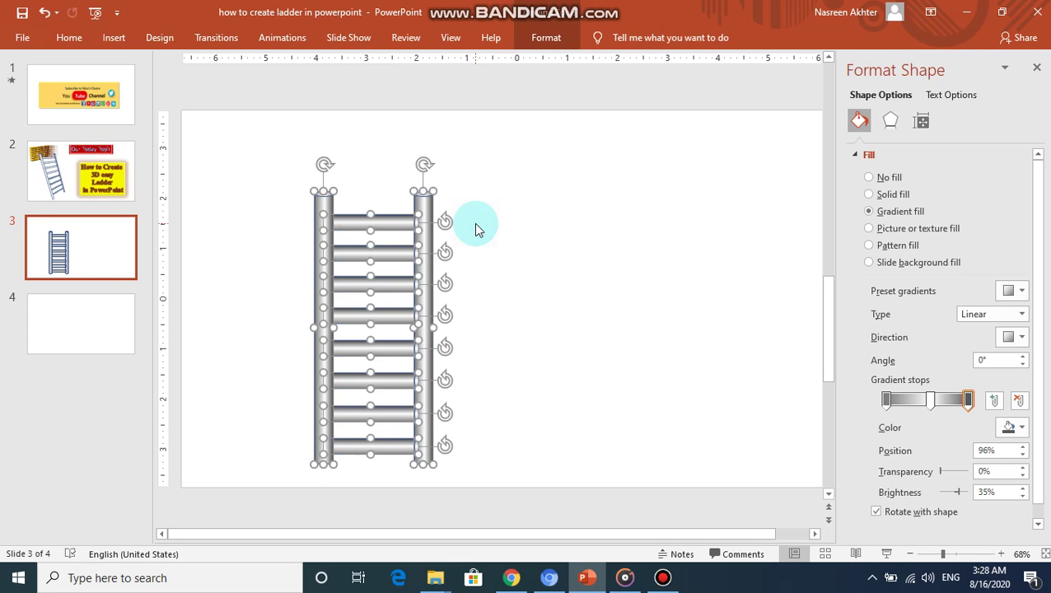
# - Group both rails and all eight rungs into one 5.43" by 2.35" ladder object
pyautogui.click(541, 44)
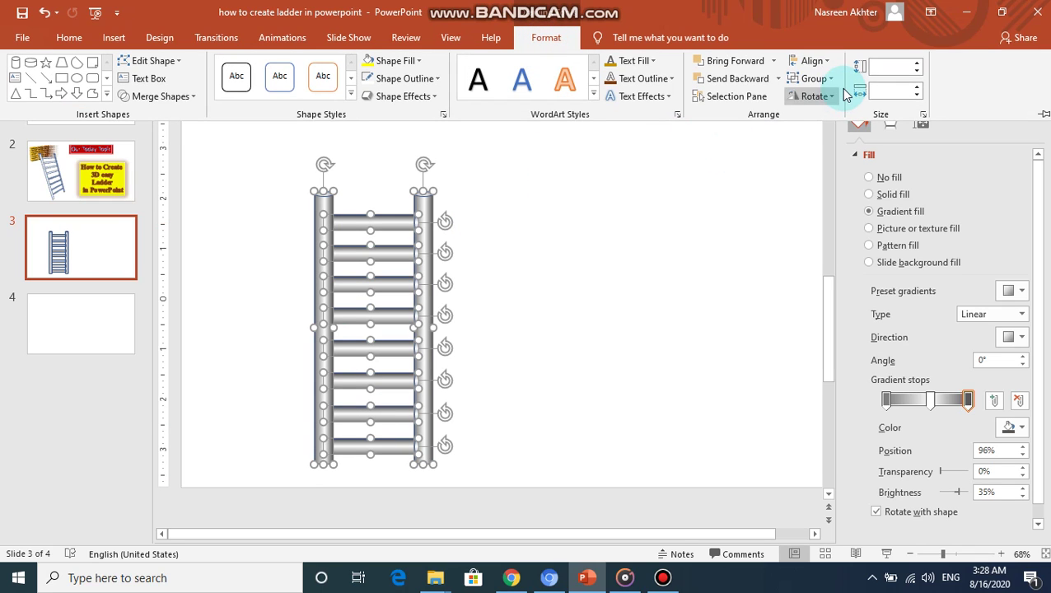
pyautogui.click(832, 80)
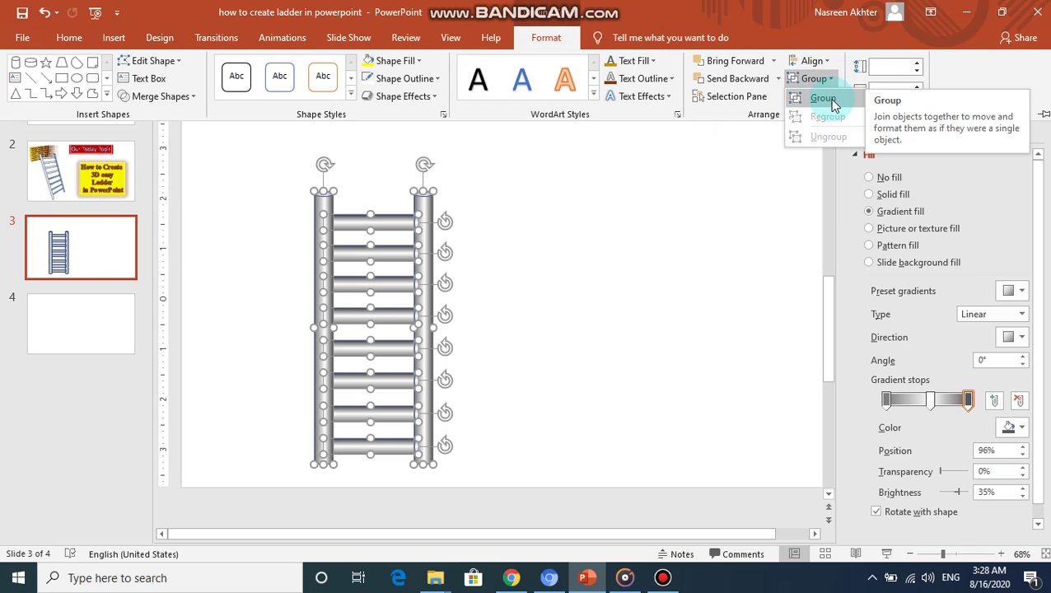
pyautogui.click(824, 99)
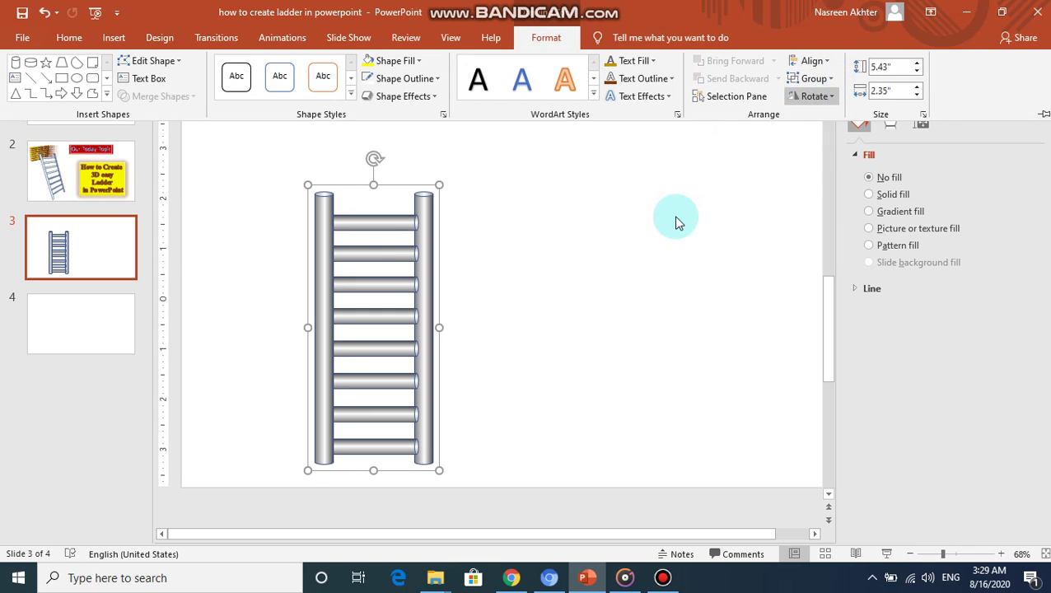
# - Apply the Perspective: Upper Left shadow to the grouped ladder and close the Format Shape pane
pyautogui.click(434, 96)
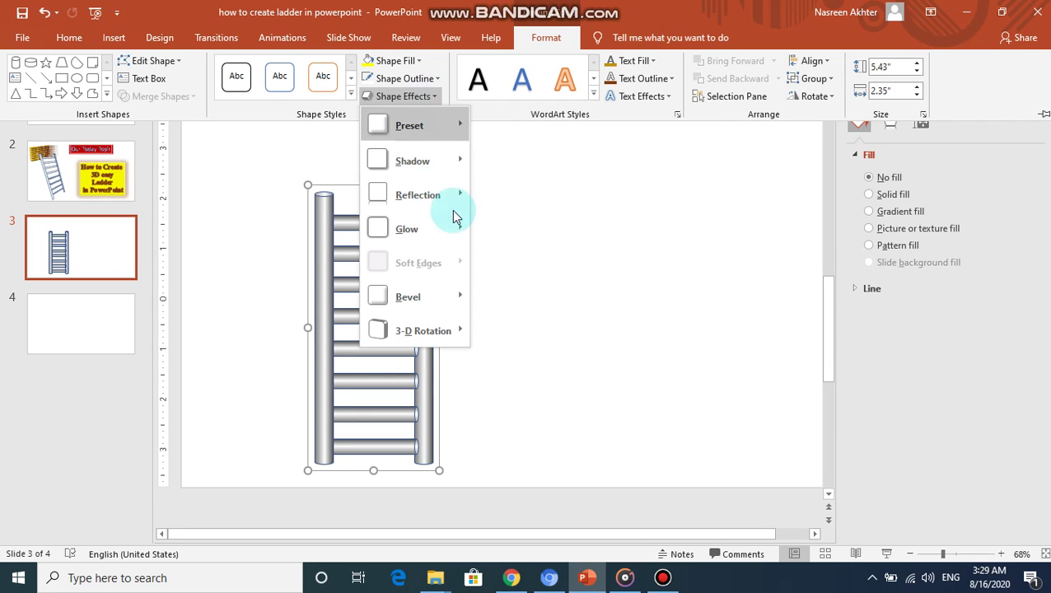
pyautogui.moveTo(451, 295)
pyautogui.moveTo(452, 164)
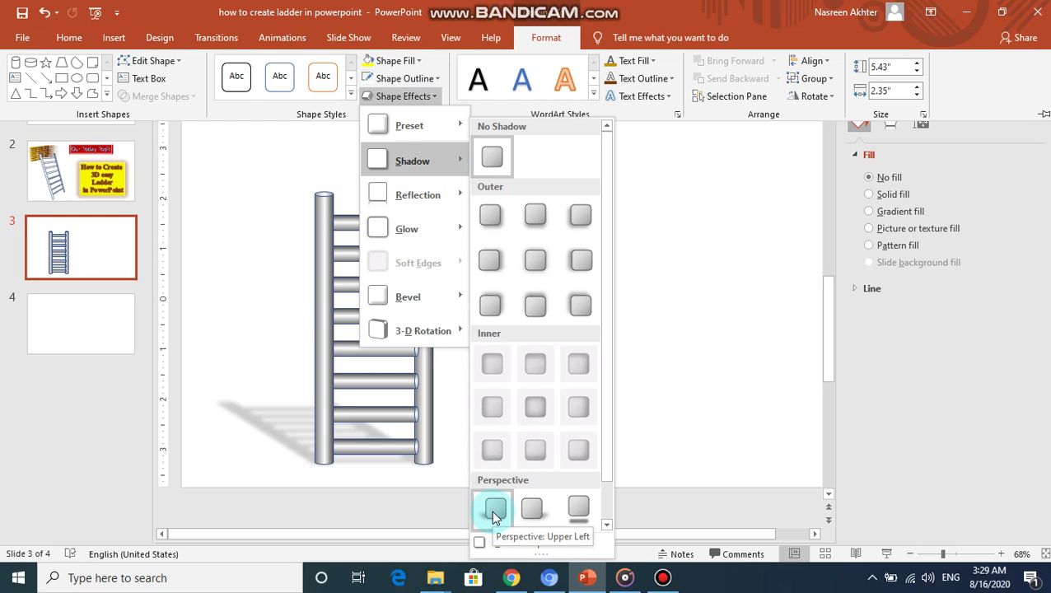
pyautogui.click(495, 516)
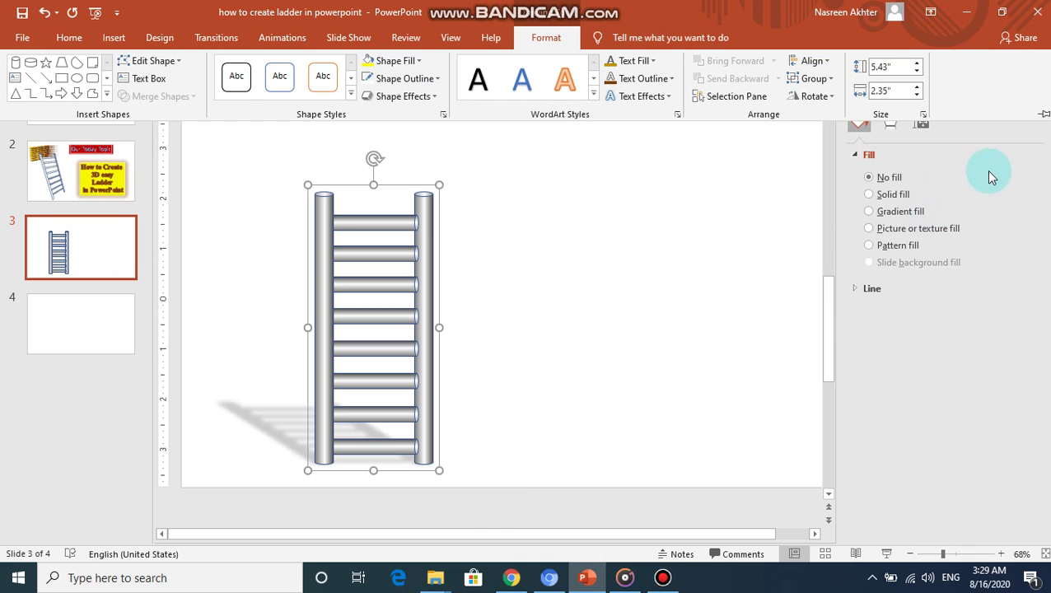
pyautogui.click(735, 254)
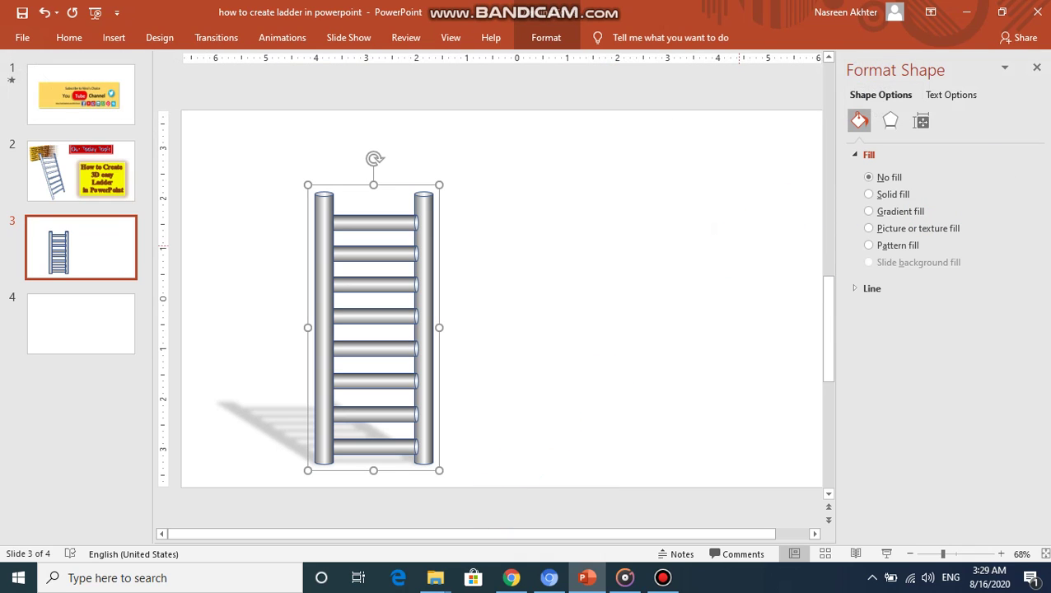
pyautogui.click(1037, 67)
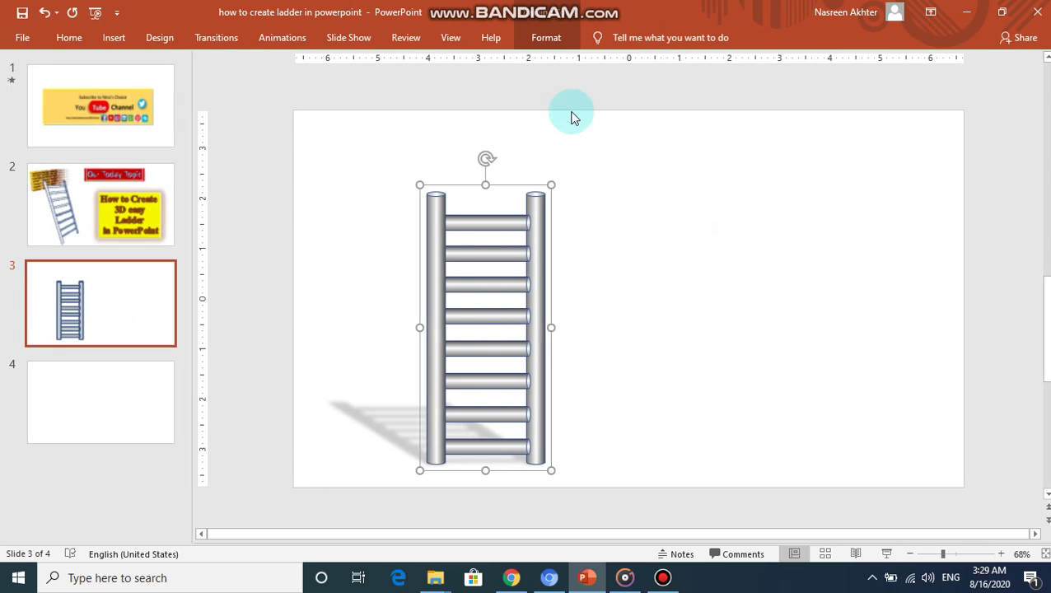
# - Insert grey sharp-bevel WordArt right of the ladder reading '3D Ladder is ready'
pyautogui.click(113, 41)
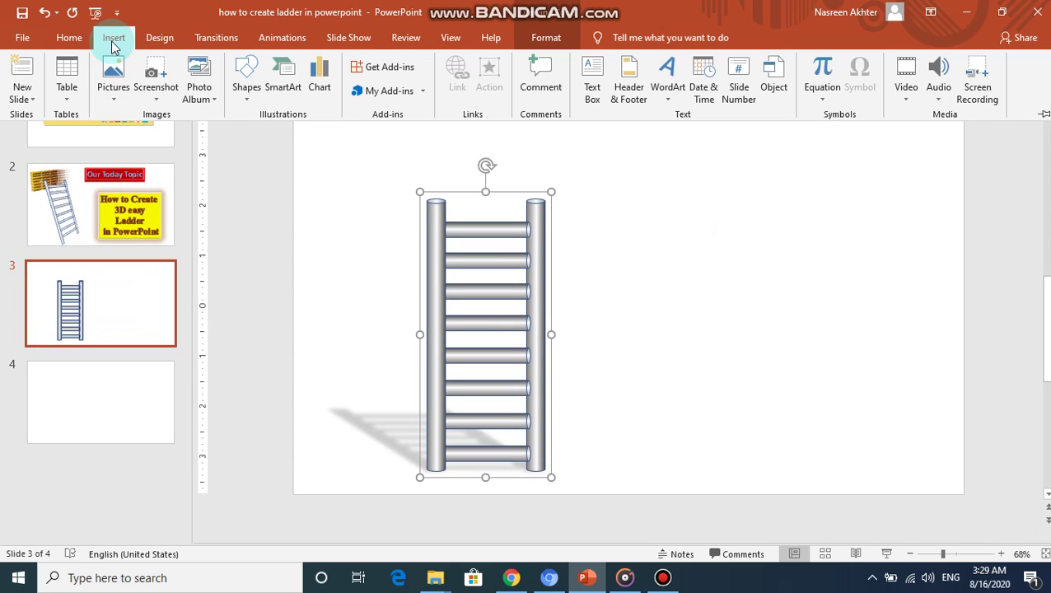
pyautogui.click(673, 103)
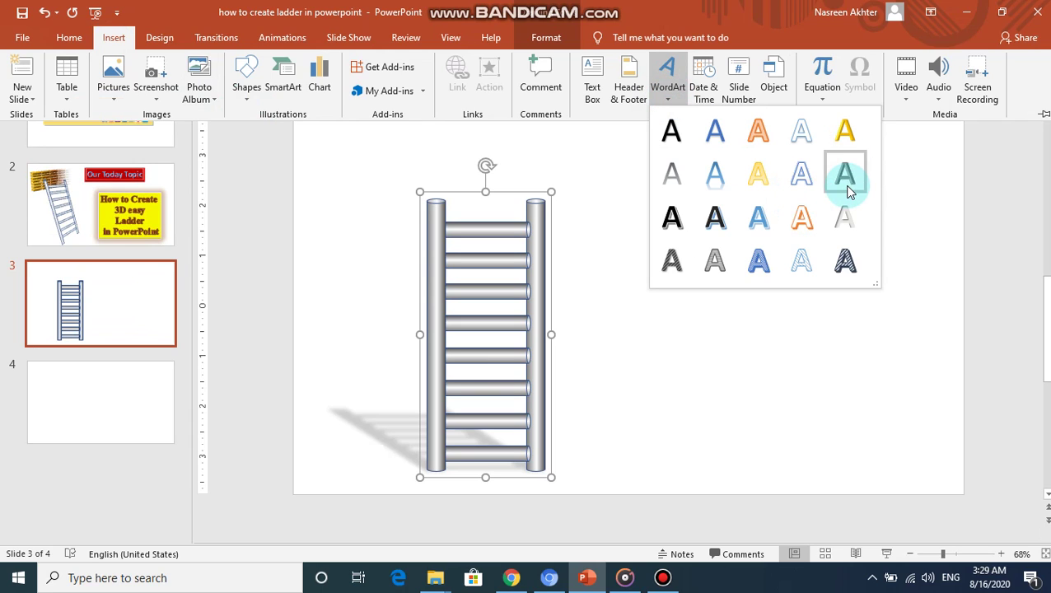
pyautogui.click(740, 247)
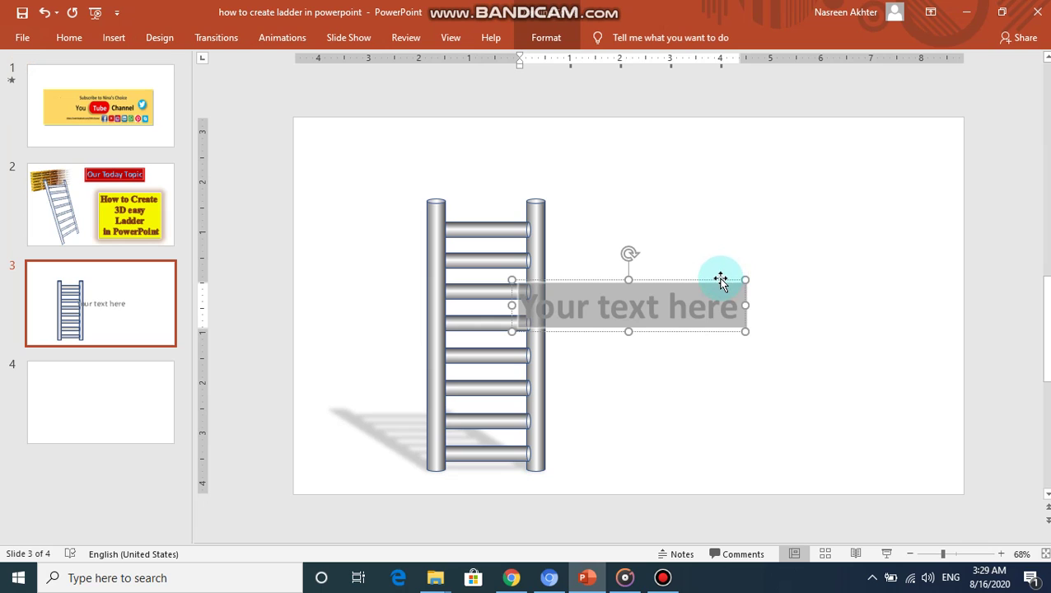
pyautogui.moveTo(841, 221); pyautogui.dragTo(851, 216)
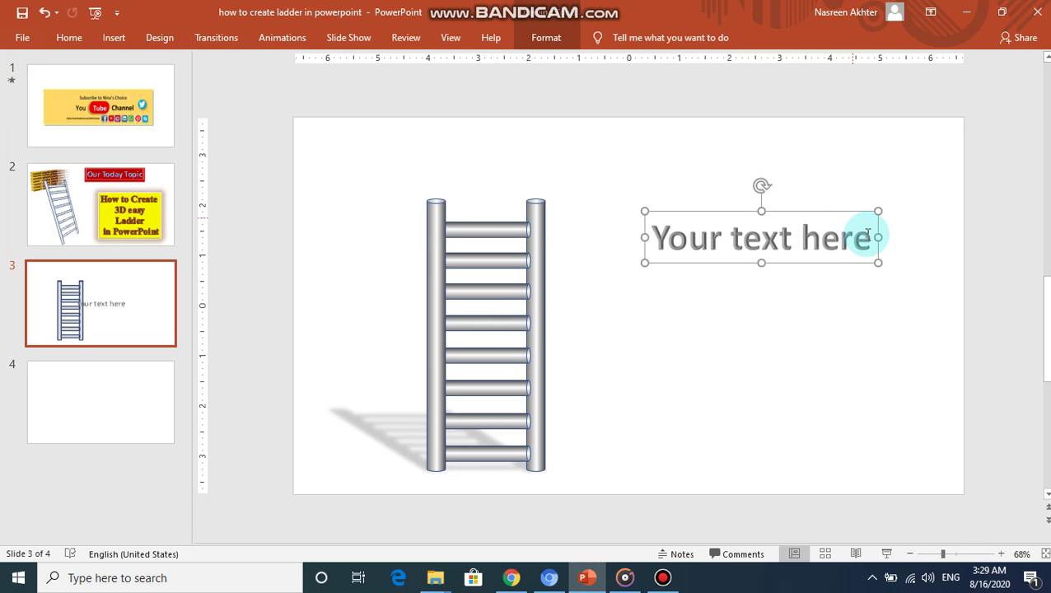
pyautogui.press('BackSpace')
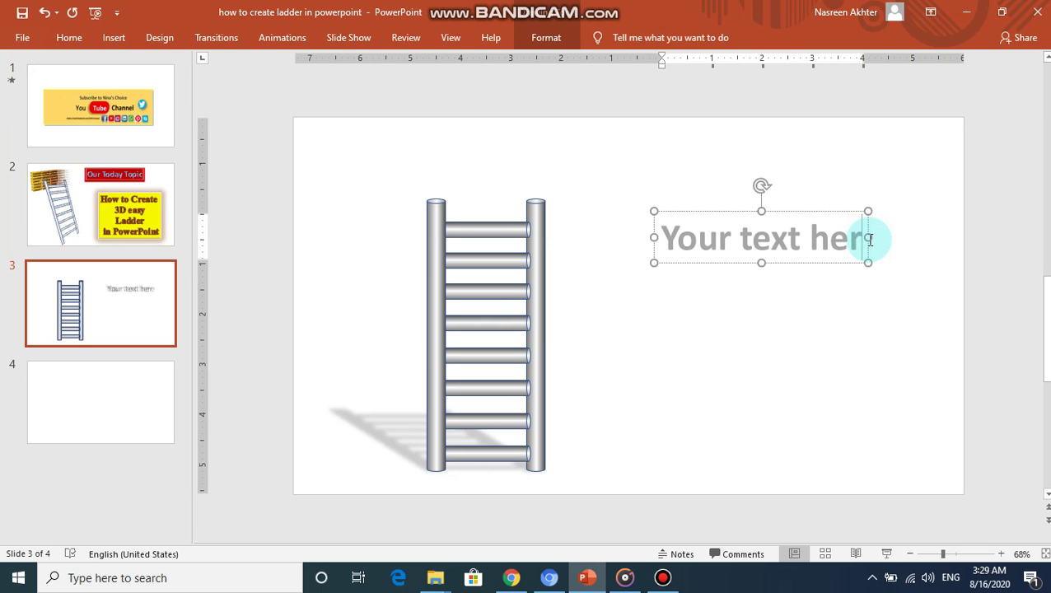
pyautogui.press('BackSpace')
pyautogui.press('BackSpace')
pyautogui.press('BackSpace')
pyautogui.press('BackSpace')
pyautogui.press('BackSpace')
pyautogui.press('BackSpace')
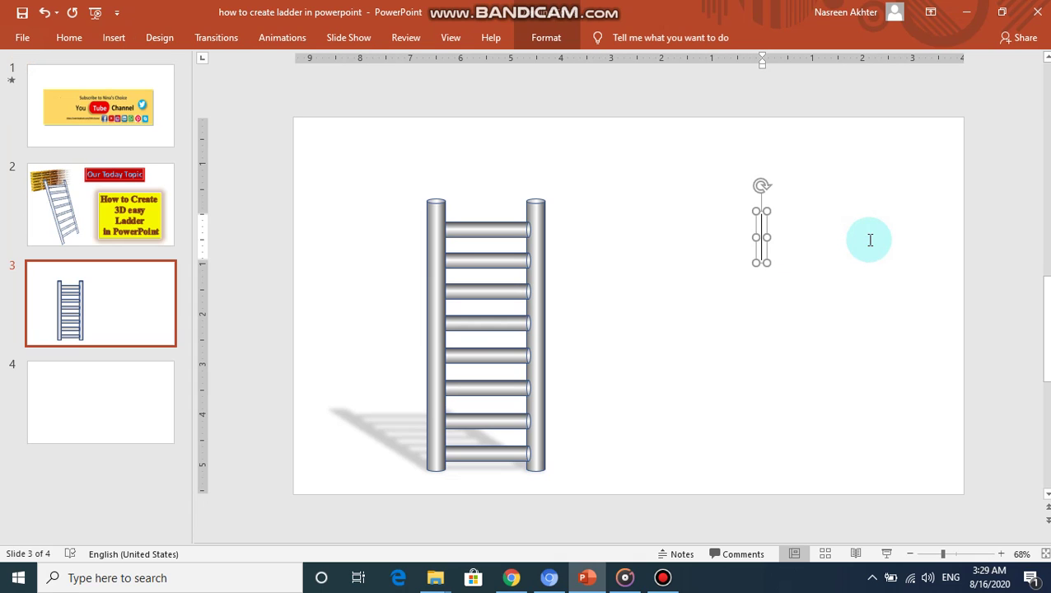
pyautogui.write('3D')
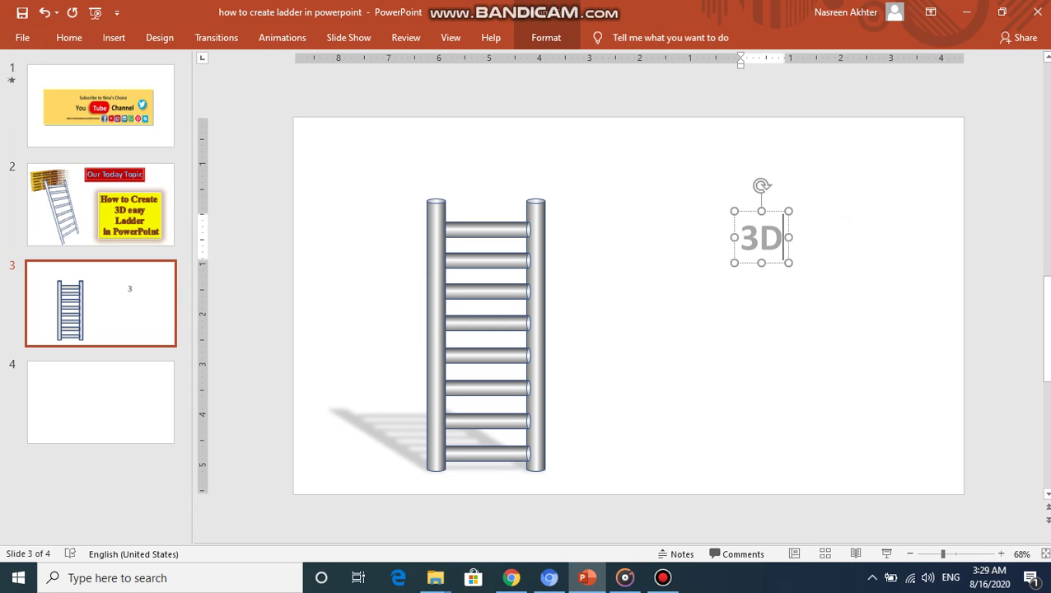
pyautogui.write(' Lad')
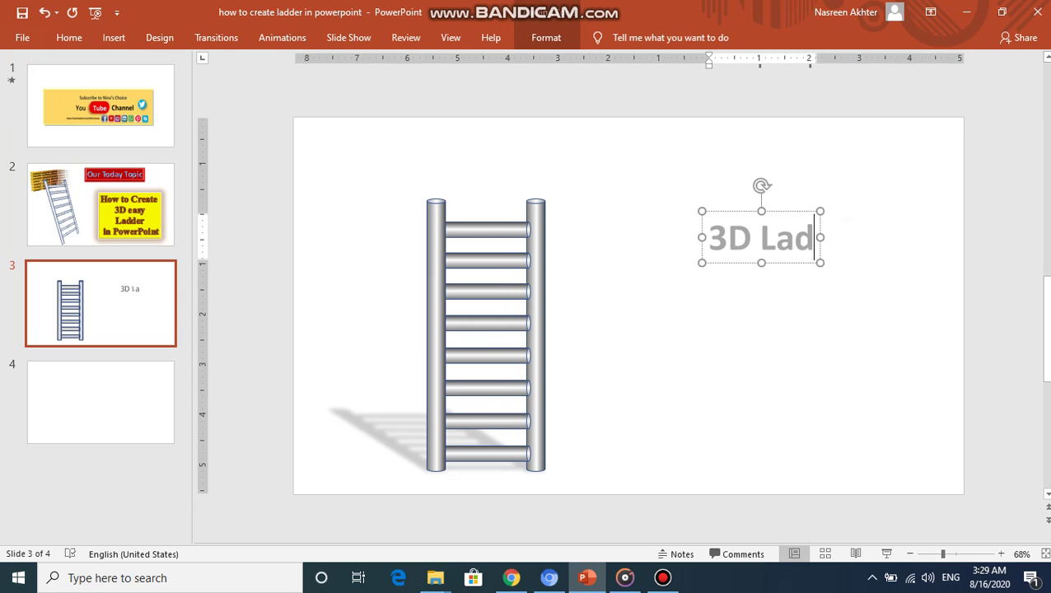
pyautogui.write('der is ')
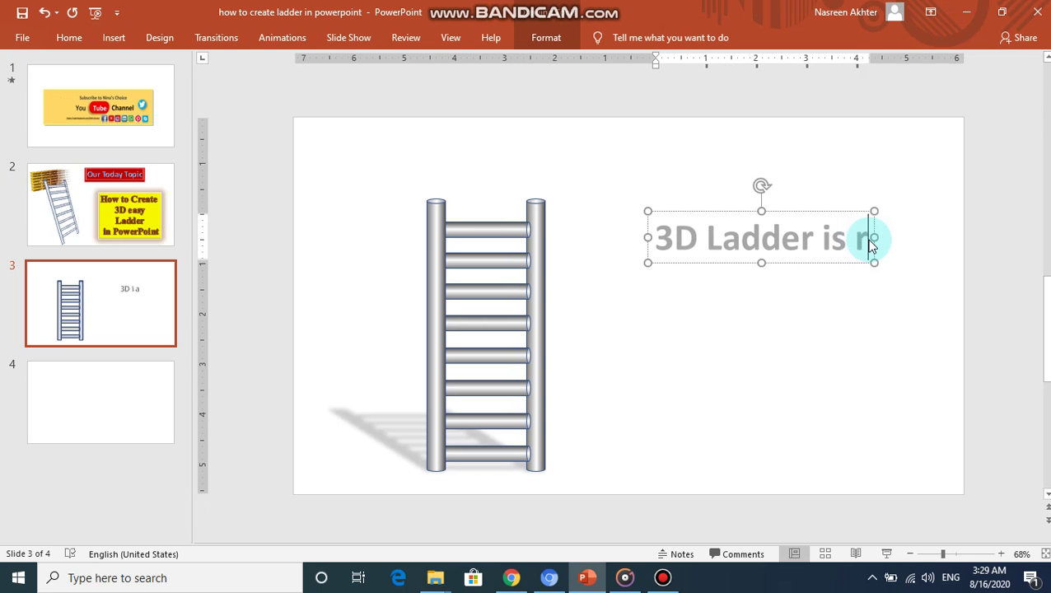
pyautogui.write('ready')
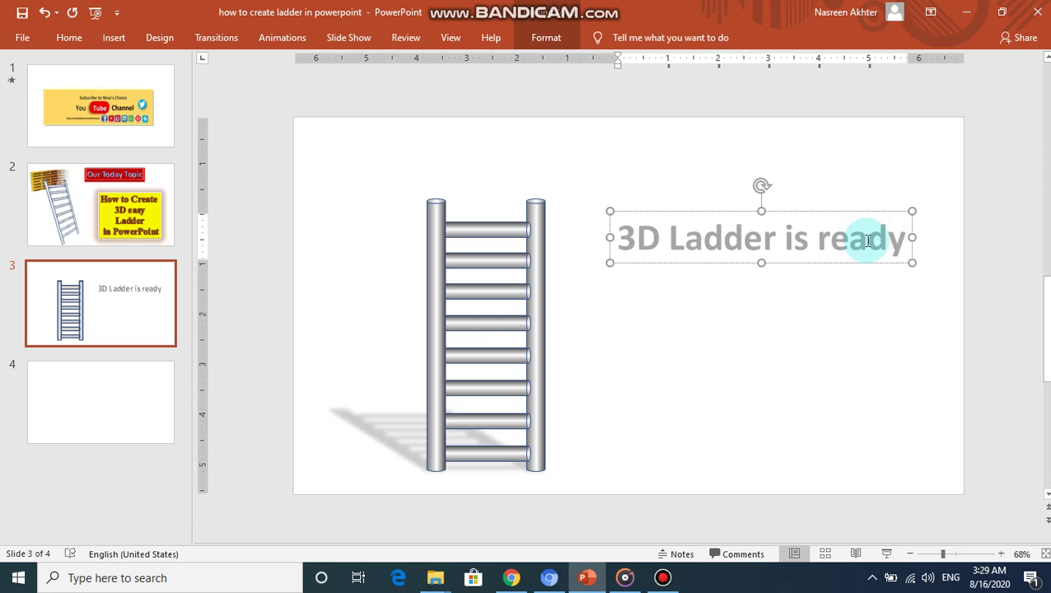
pyautogui.click(823, 323)
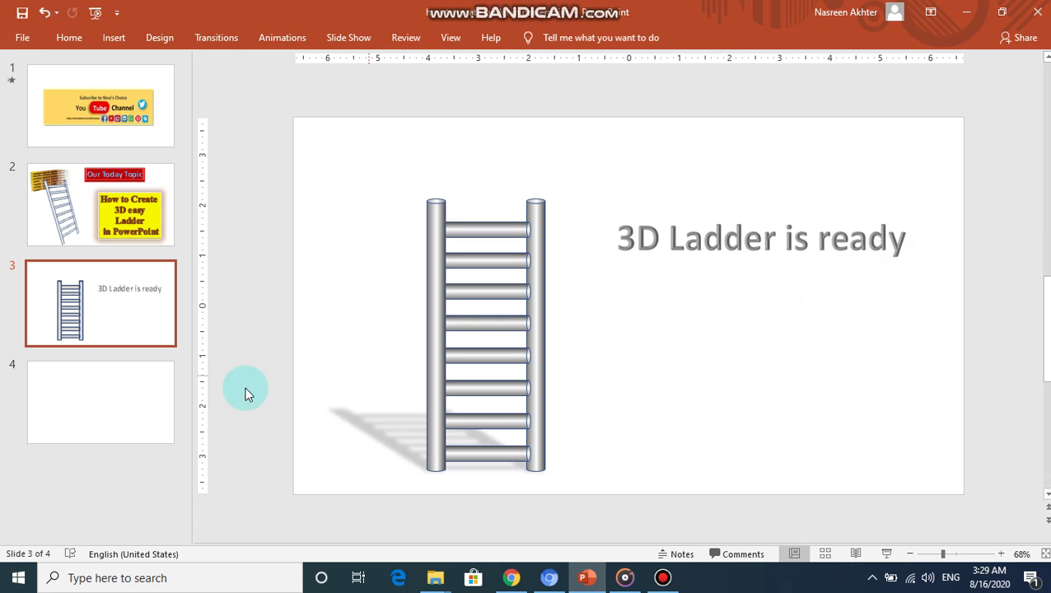
# - On slide 4, insert orange outline WordArt and replace its placeholder with 'Thank you for watching'
pyautogui.click(101, 418)
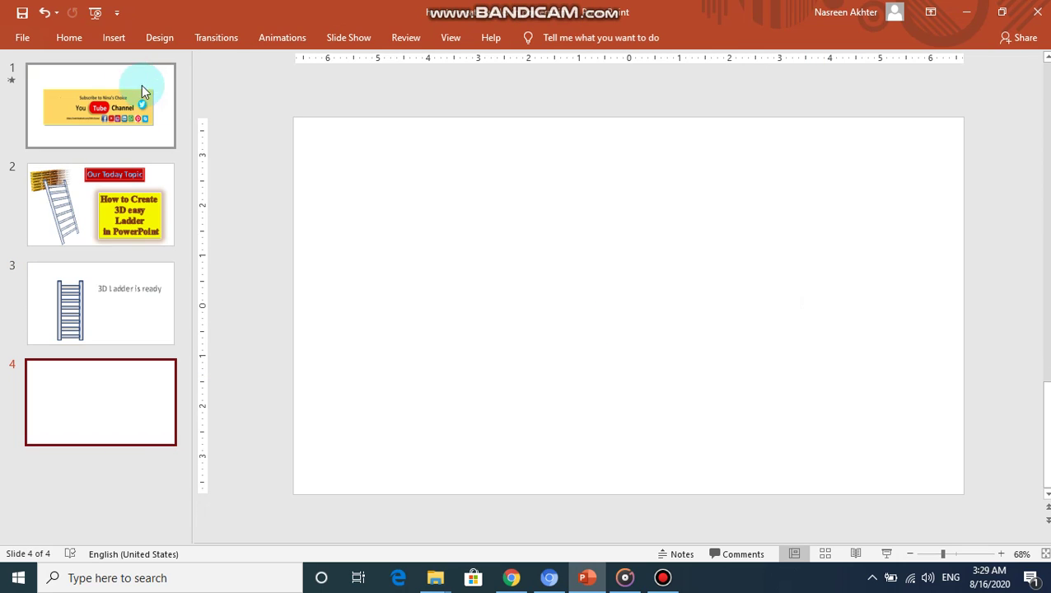
pyautogui.click(115, 37)
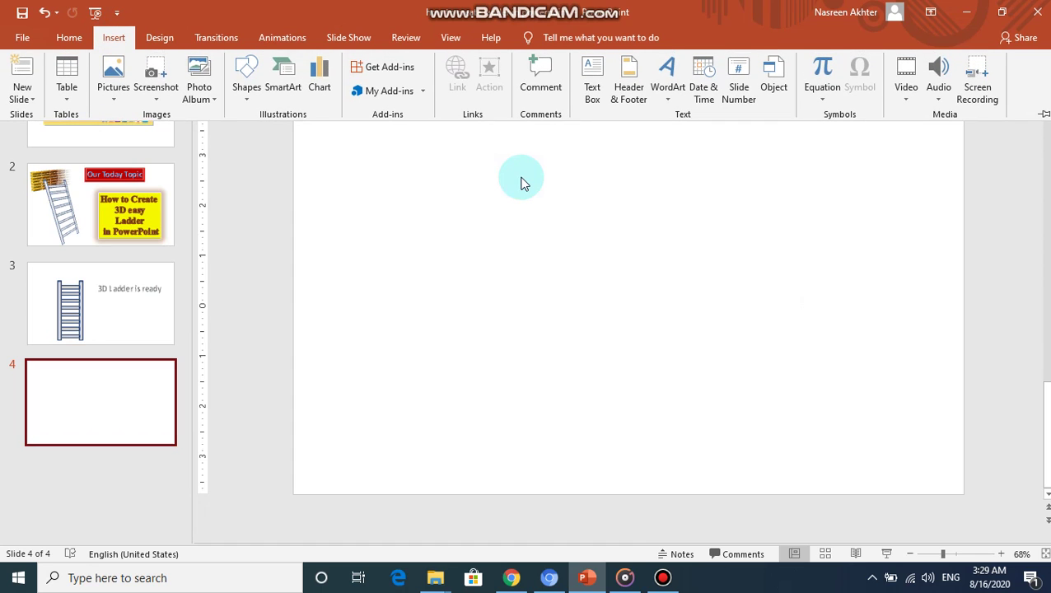
pyautogui.click(671, 103)
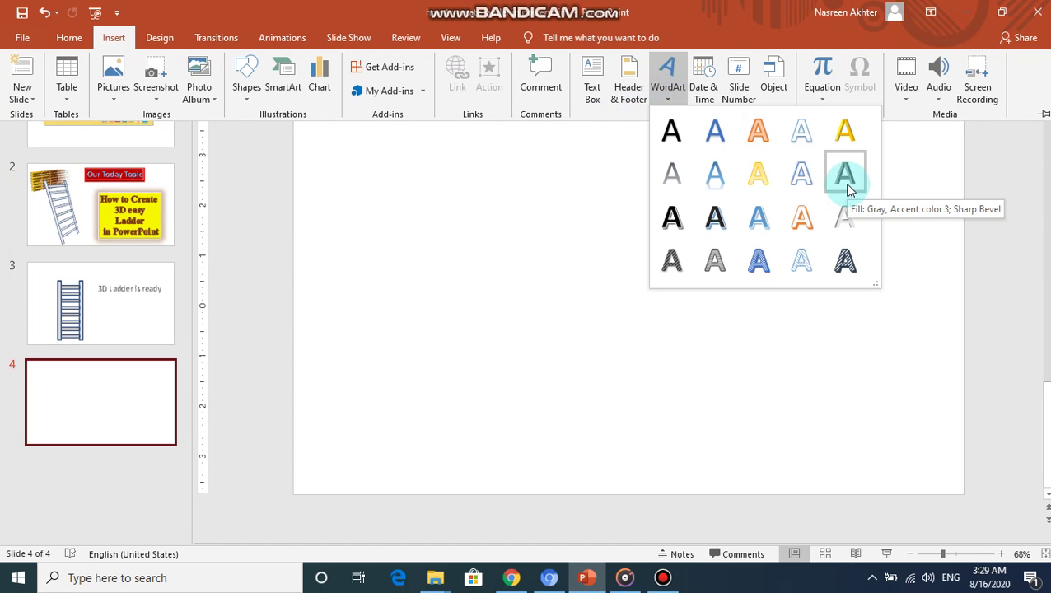
pyautogui.click(799, 215)
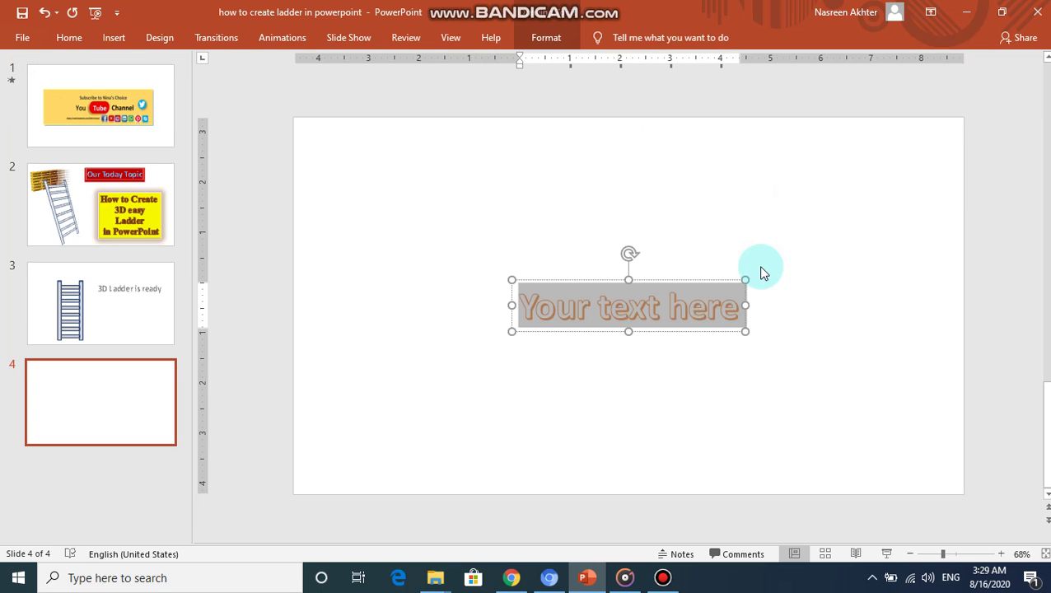
pyautogui.click(736, 317)
pyautogui.press('BackSpace')
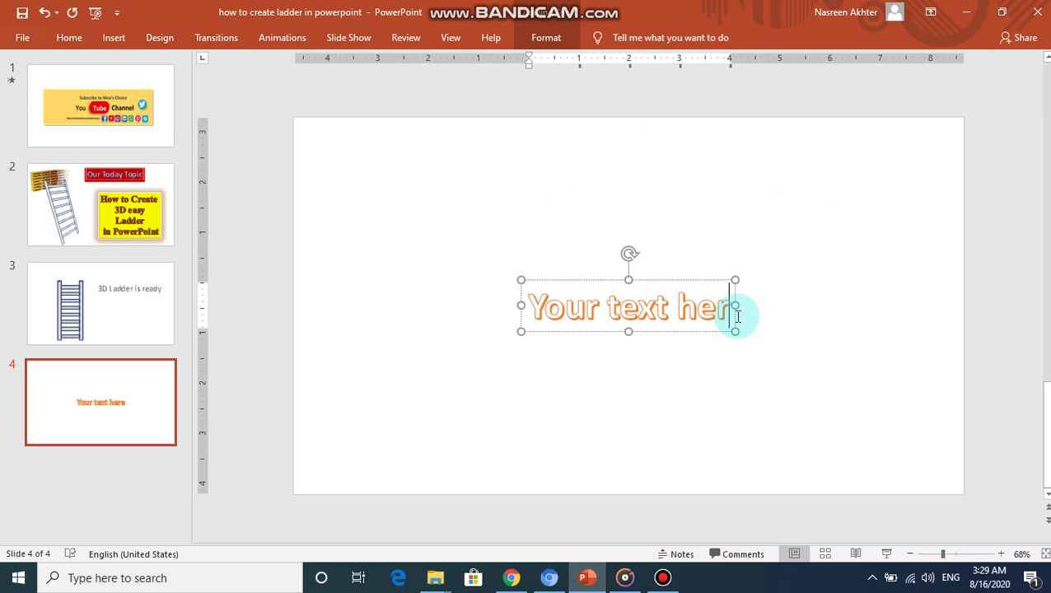
pyautogui.press('BackSpace')
pyautogui.press('BackSpace')
pyautogui.press('BackSpace')
pyautogui.press('BackSpace')
pyautogui.press('BackSpace')
pyautogui.press('BackSpace')
pyautogui.press('BackSpace')
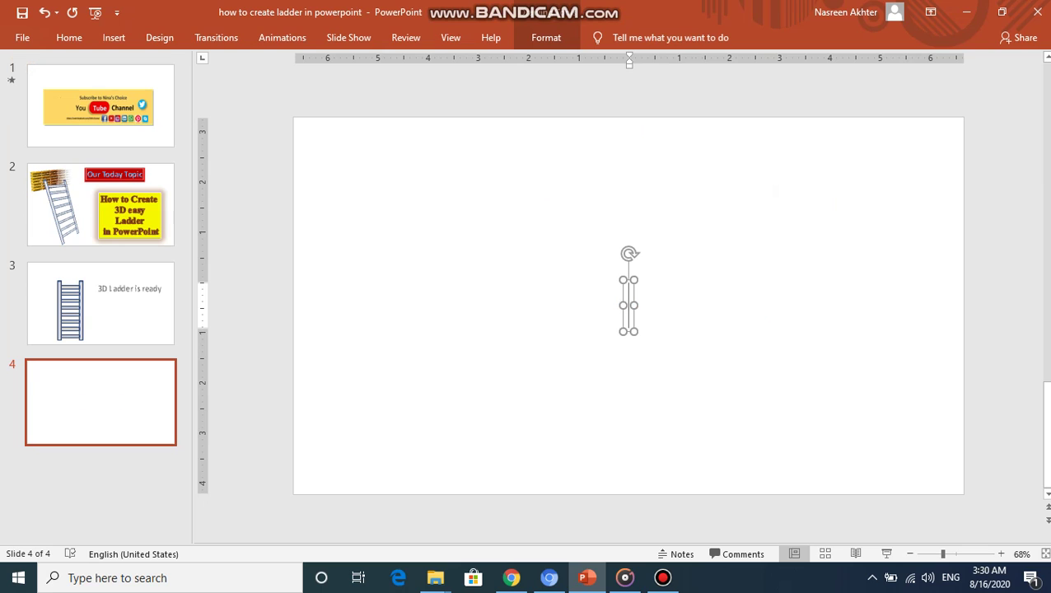
pyautogui.write('Thank ')
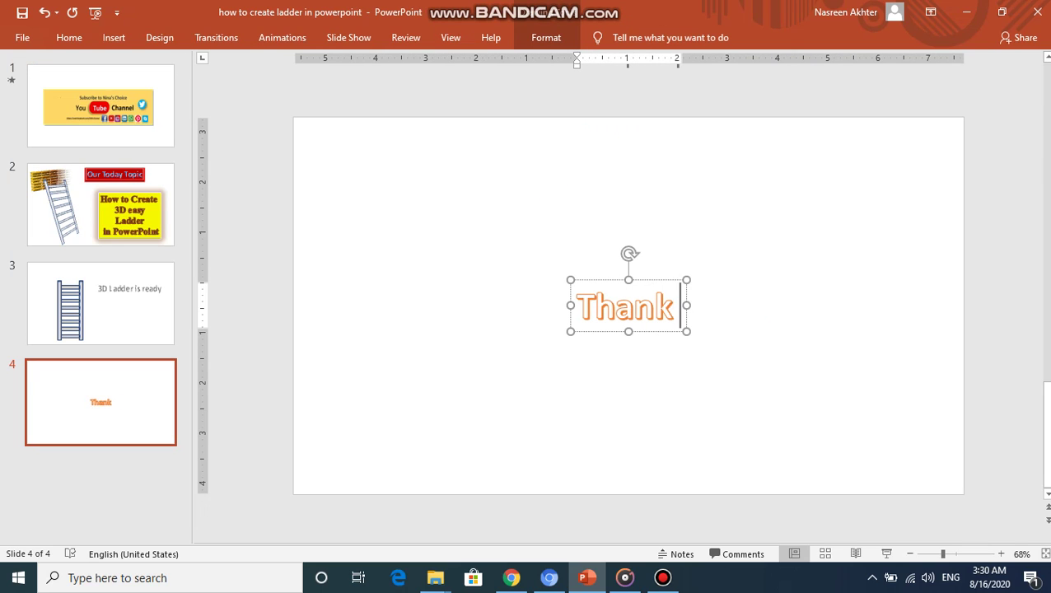
pyautogui.write('you')
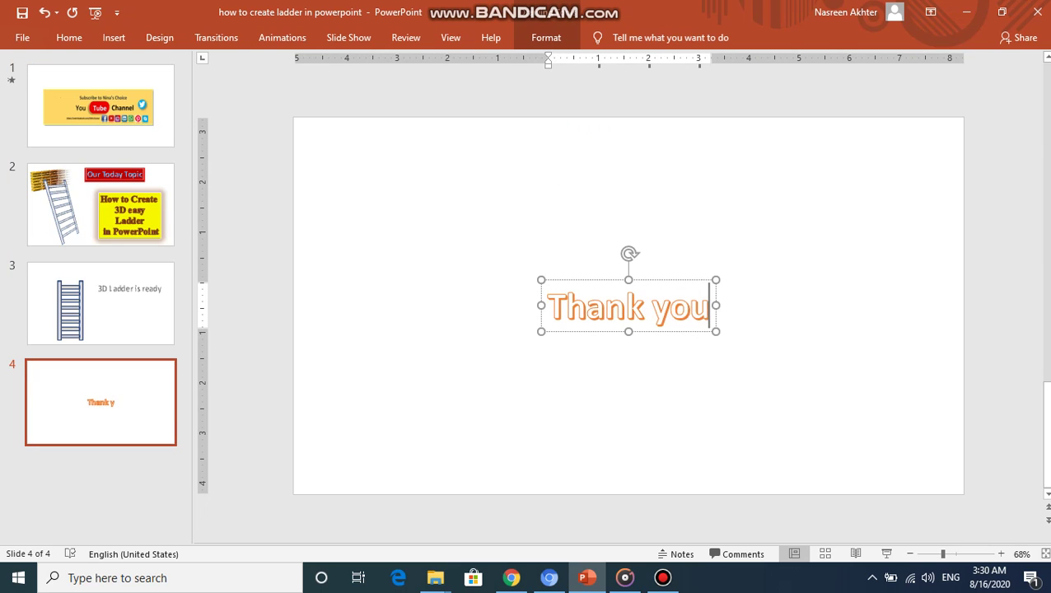
pyautogui.write(' for wat')
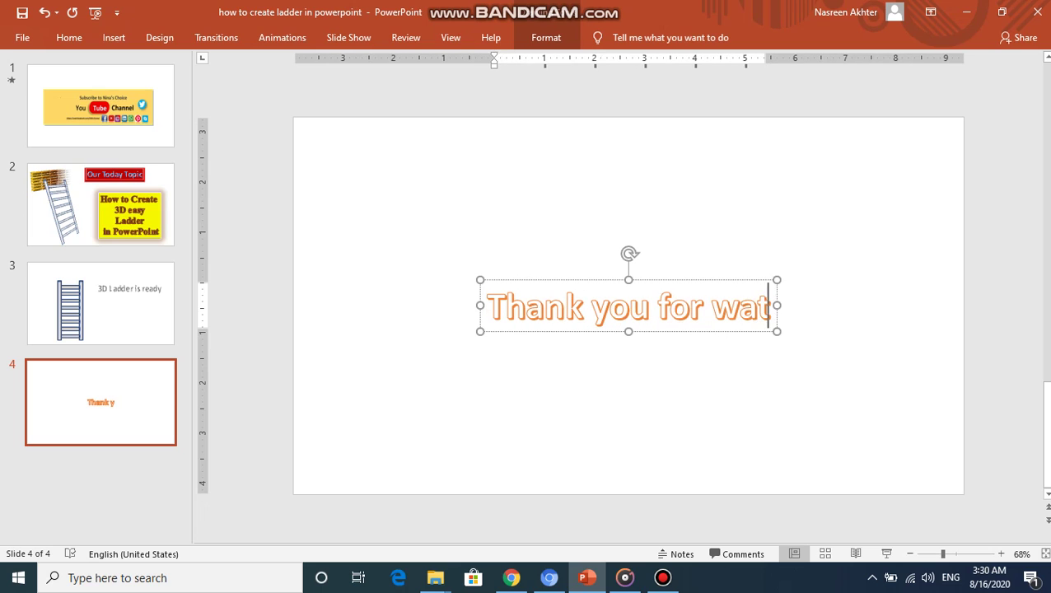
pyautogui.write('ching')
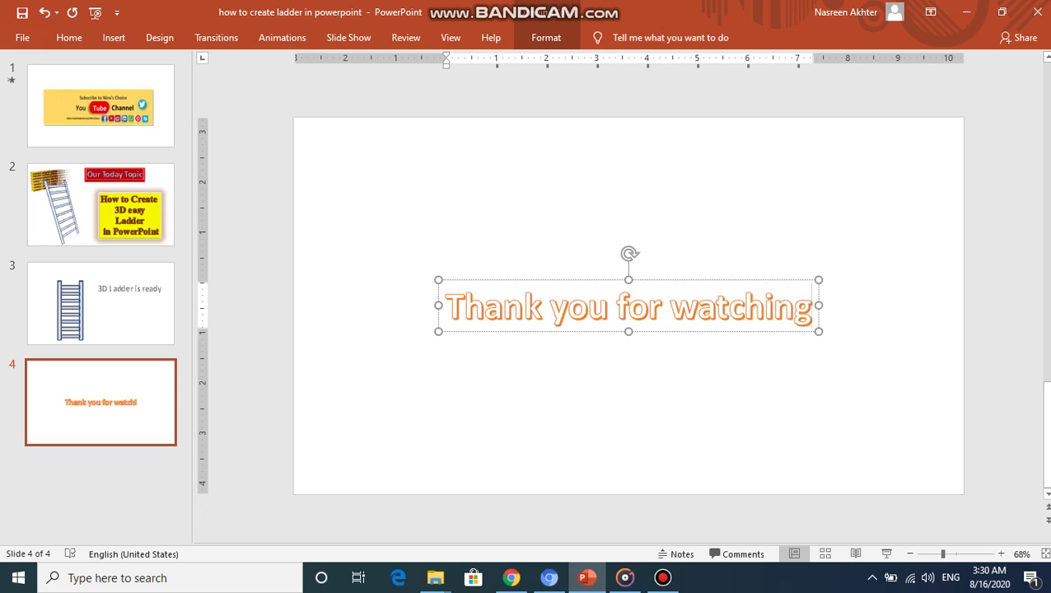
pyautogui.click(755, 402)
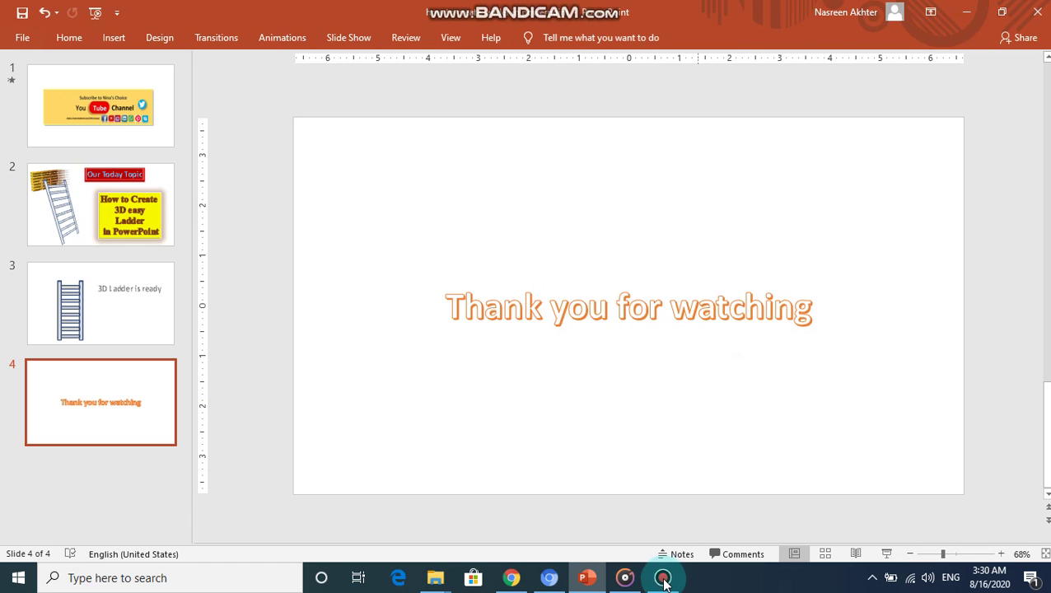